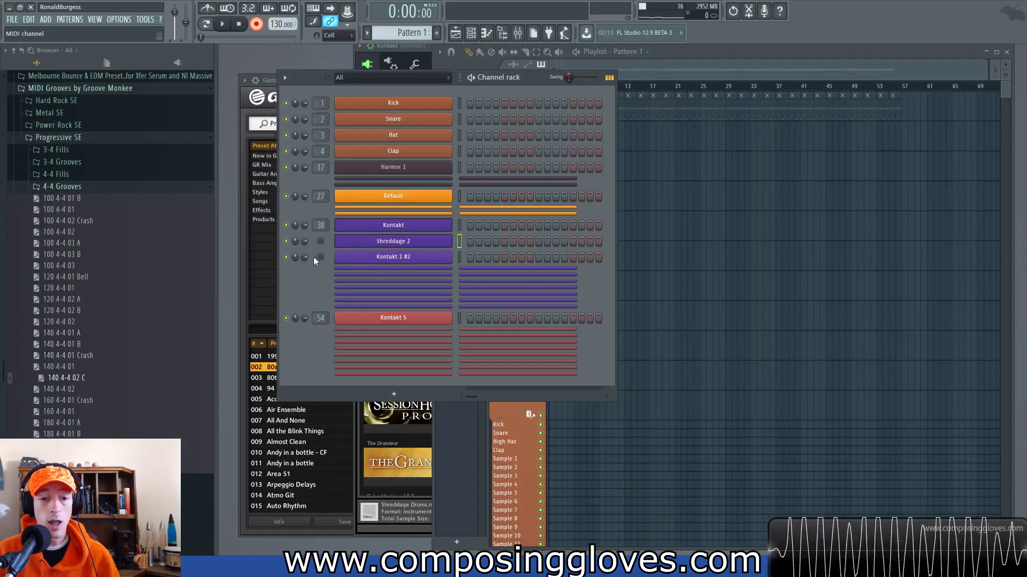
Step: Open the Shreddage 2 channel's BRSO Articulate settings and move its window beside the channel rack to inspect them
left_click(375, 242)
left_click_drag(381, 162, 631, 237)
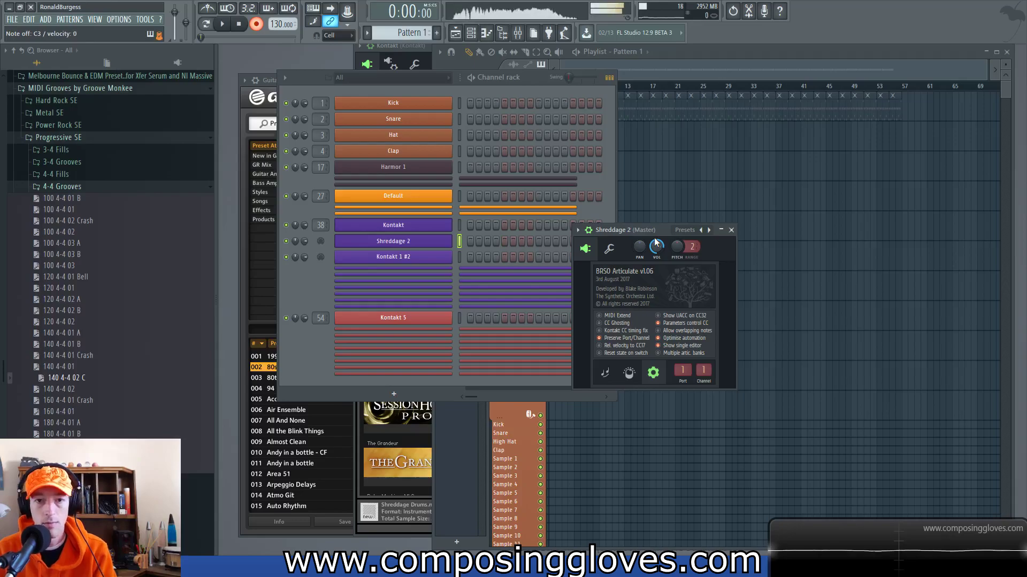
left_click(518, 33)
left_click(520, 33)
left_click(684, 63)
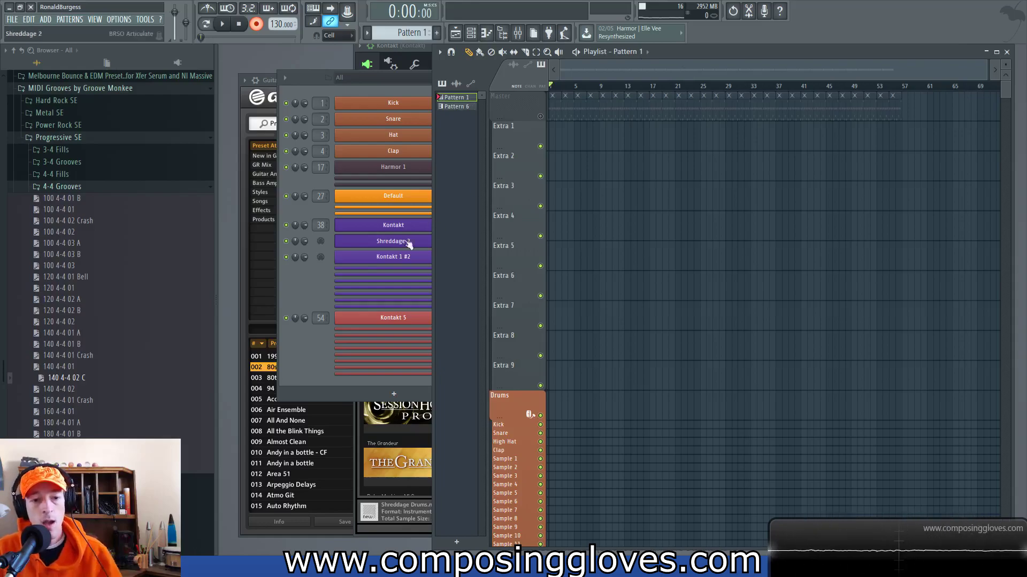
left_click(319, 289)
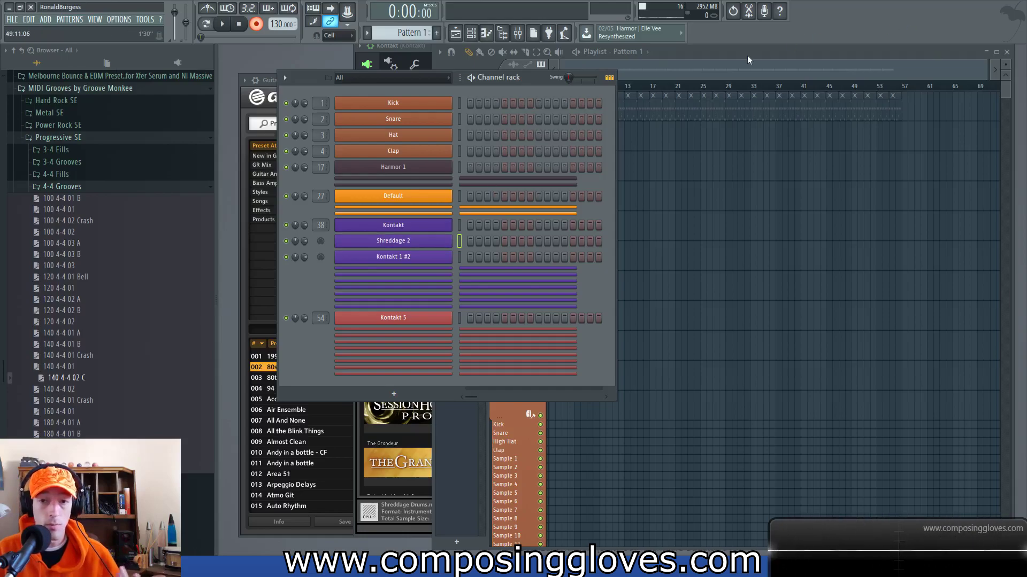
left_click(705, 95)
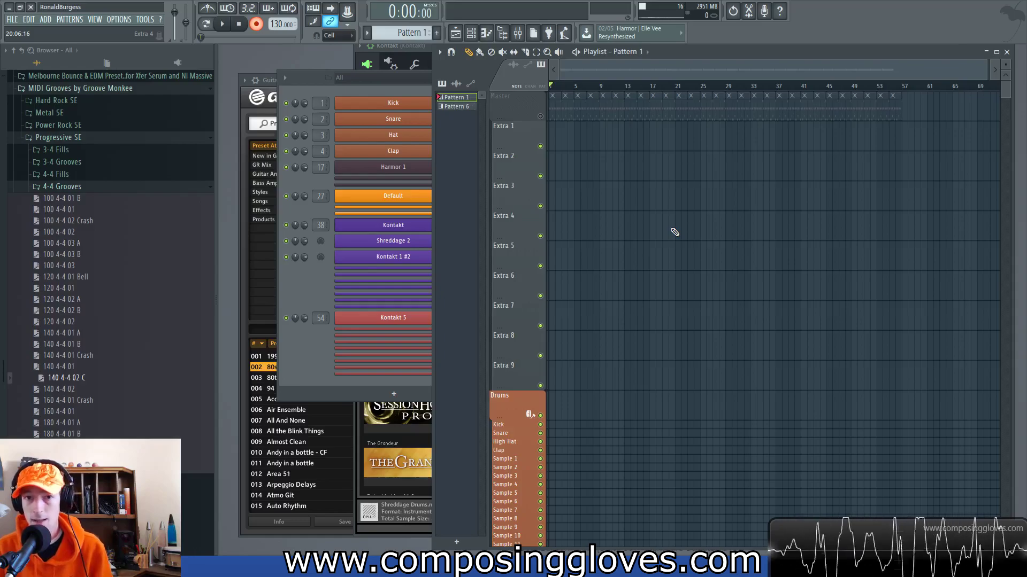
left_click(370, 364)
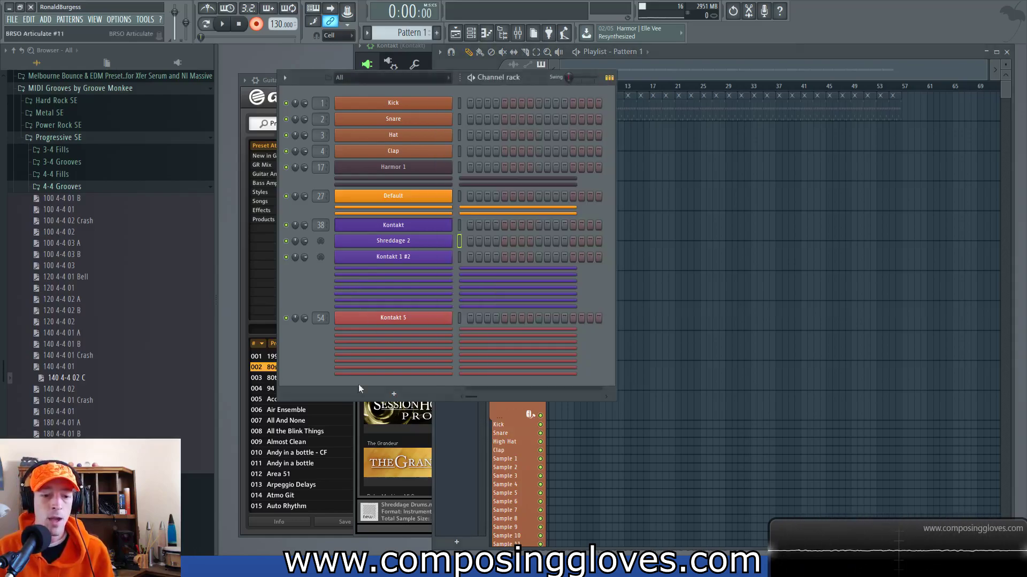
Step: View the Guitar Rig 5 effect chain and its slot on the Shreddage mixer track
left_click(310, 531)
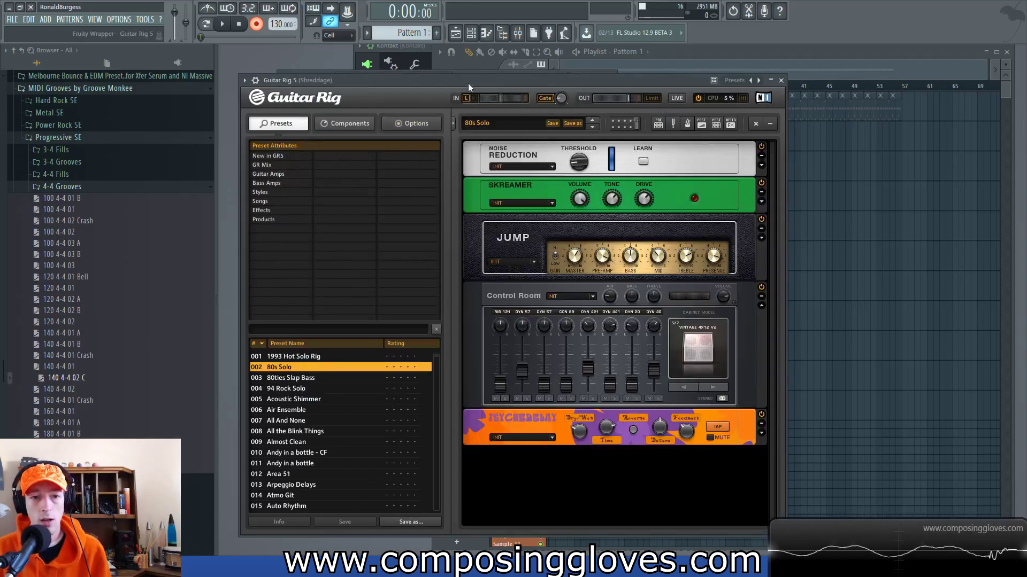
left_click(517, 33)
key("F6")
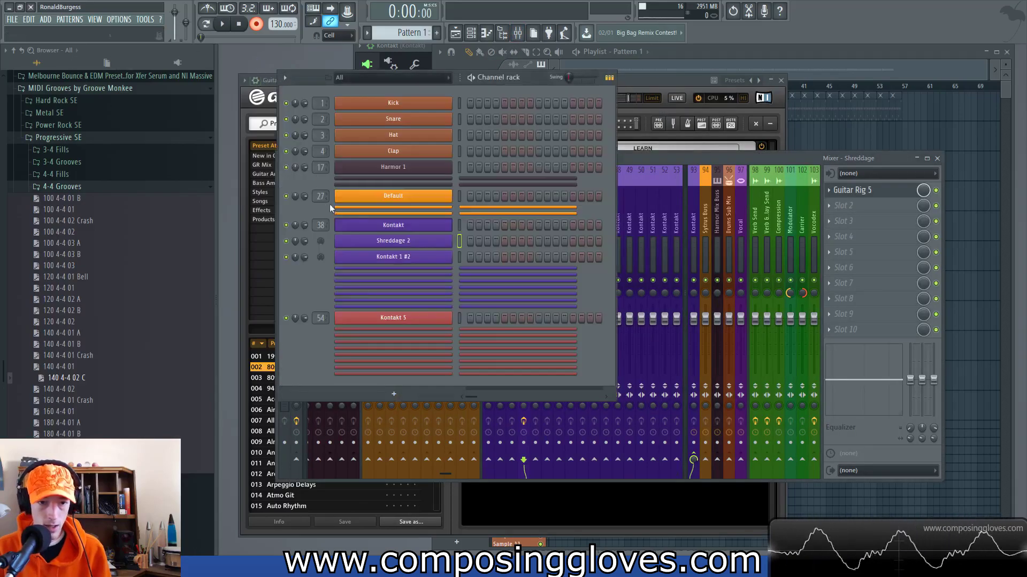
Step: Collapse the Shreddage Drums instrument in the Kontakt rack and expand Shreddage 2 to examine its controls
left_click(417, 242)
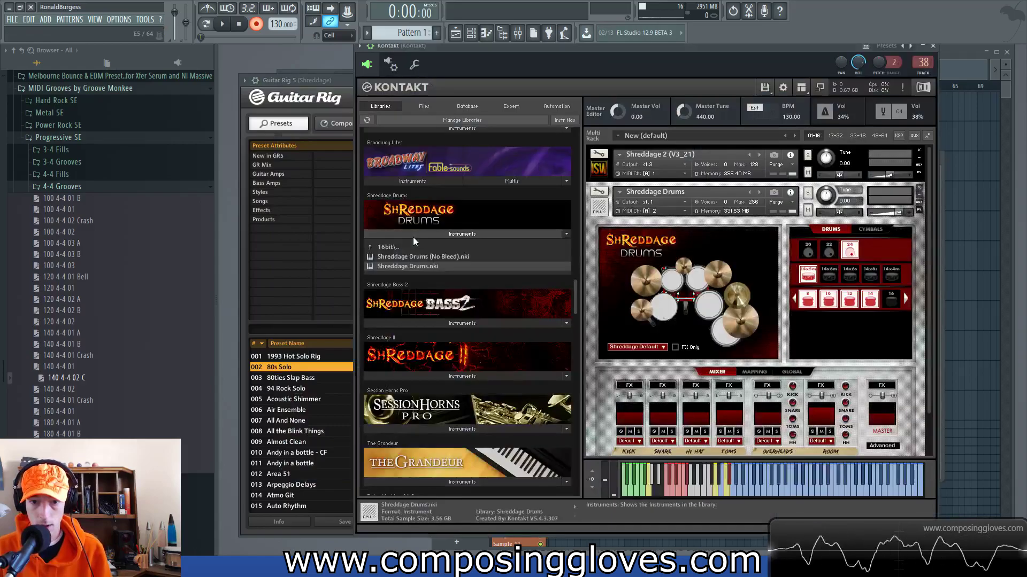
left_click(600, 209)
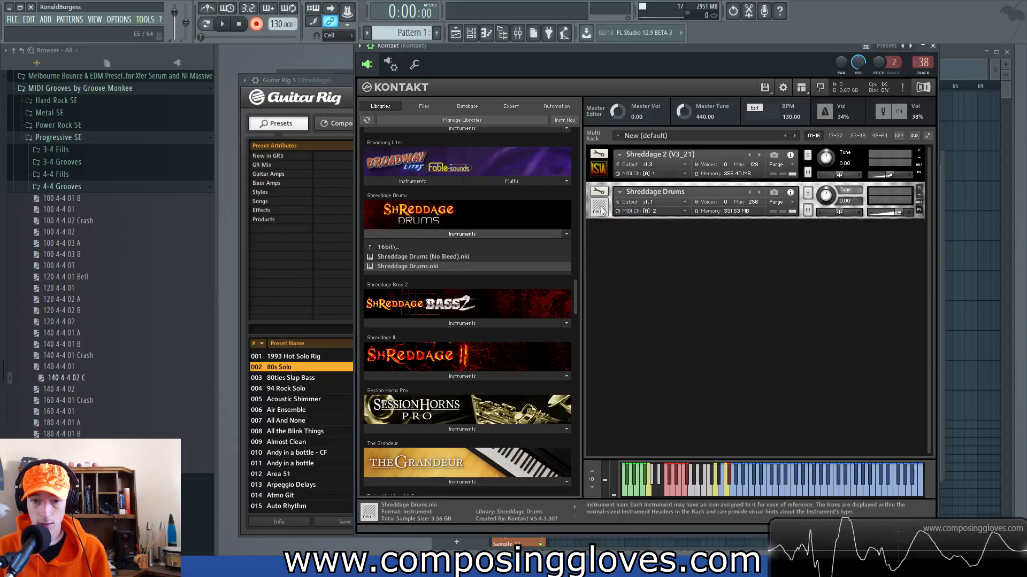
left_click(598, 170)
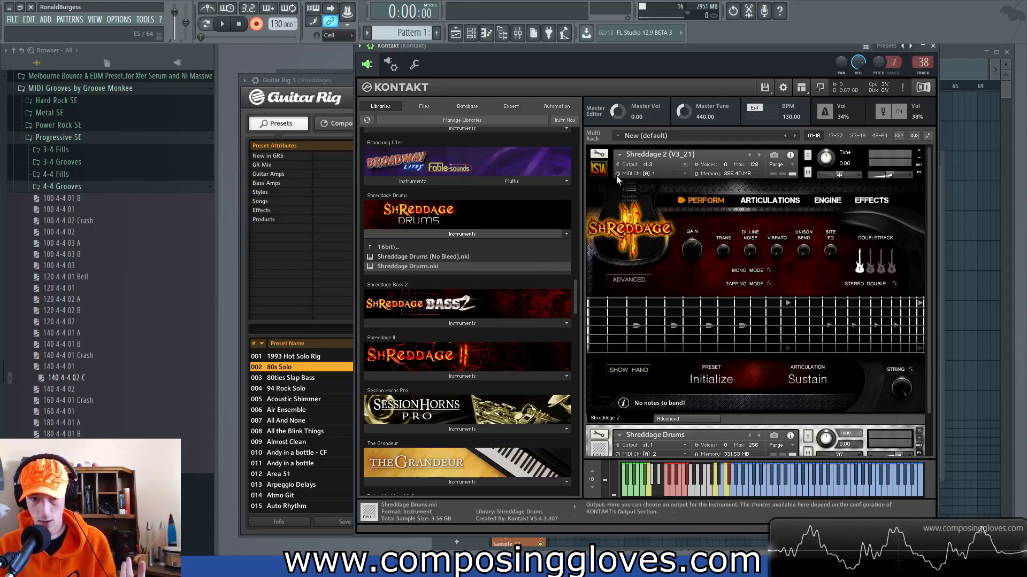
left_click(481, 376)
left_click(492, 374)
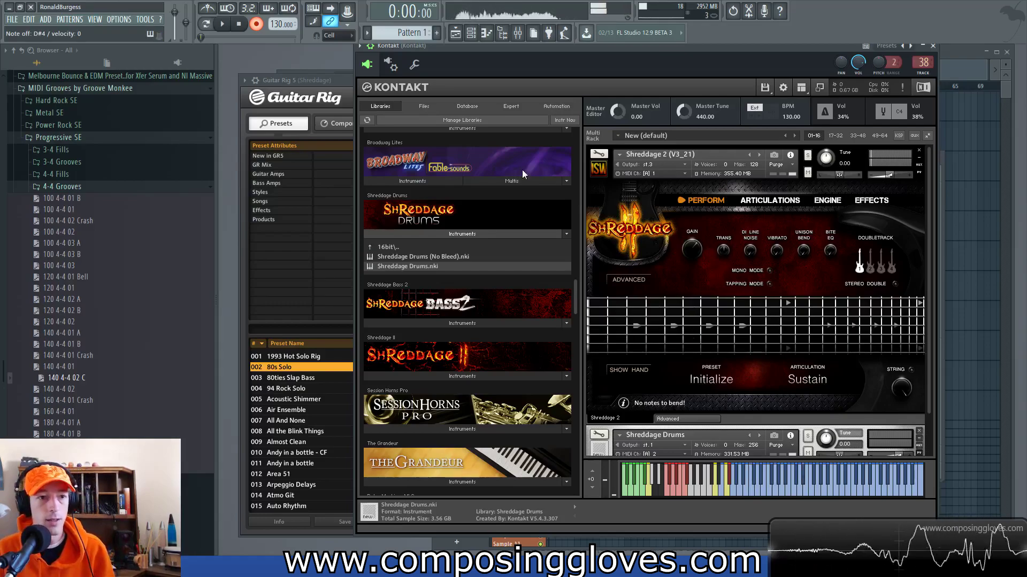
key("F6")
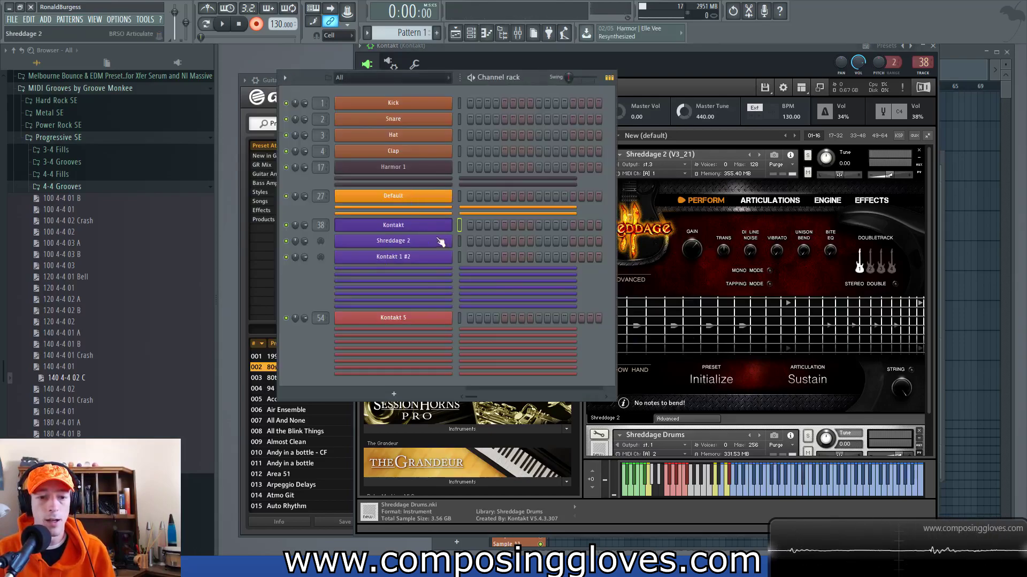
key("F5")
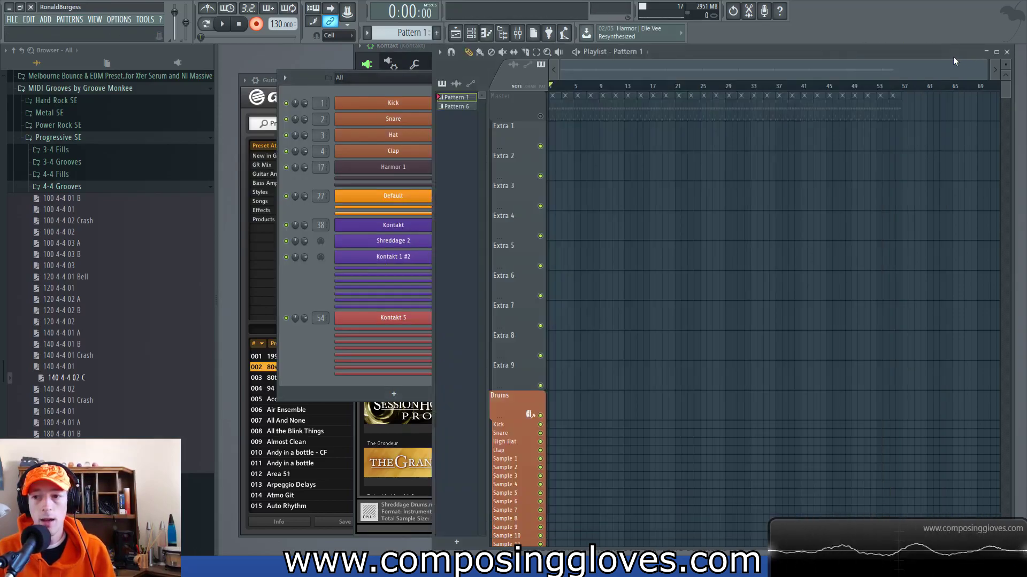
left_click(313, 284)
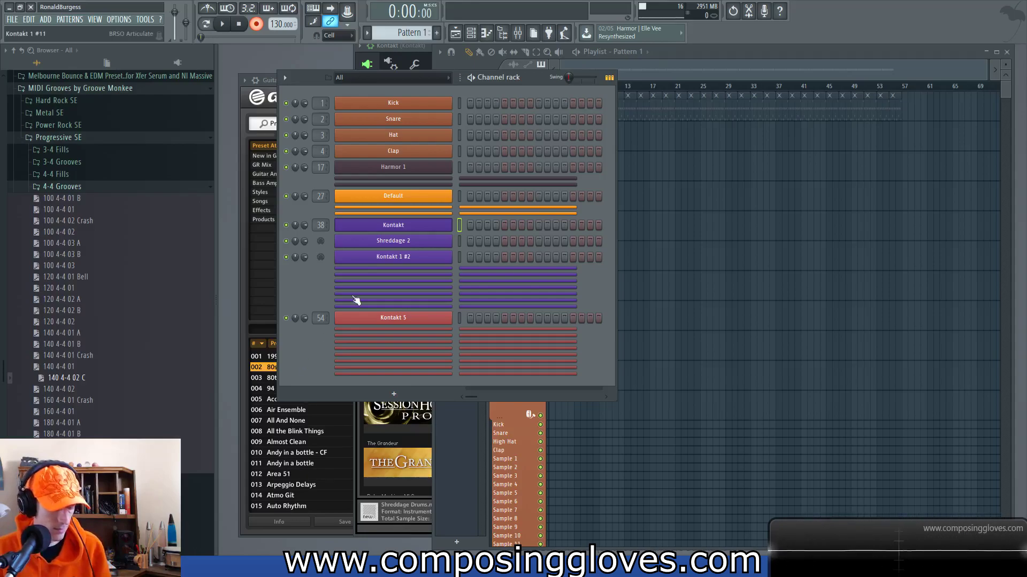
key("F6")
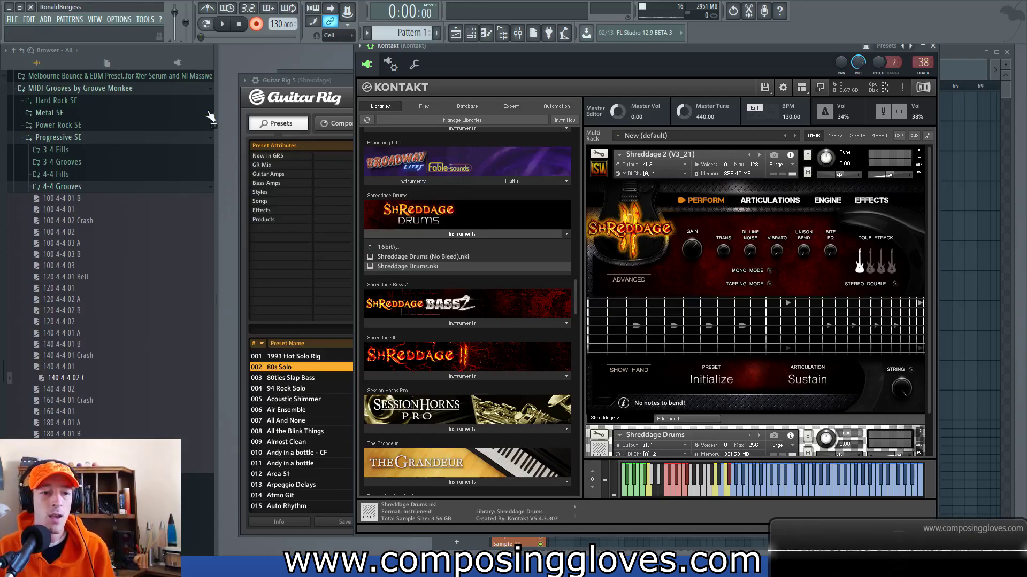
key("F6")
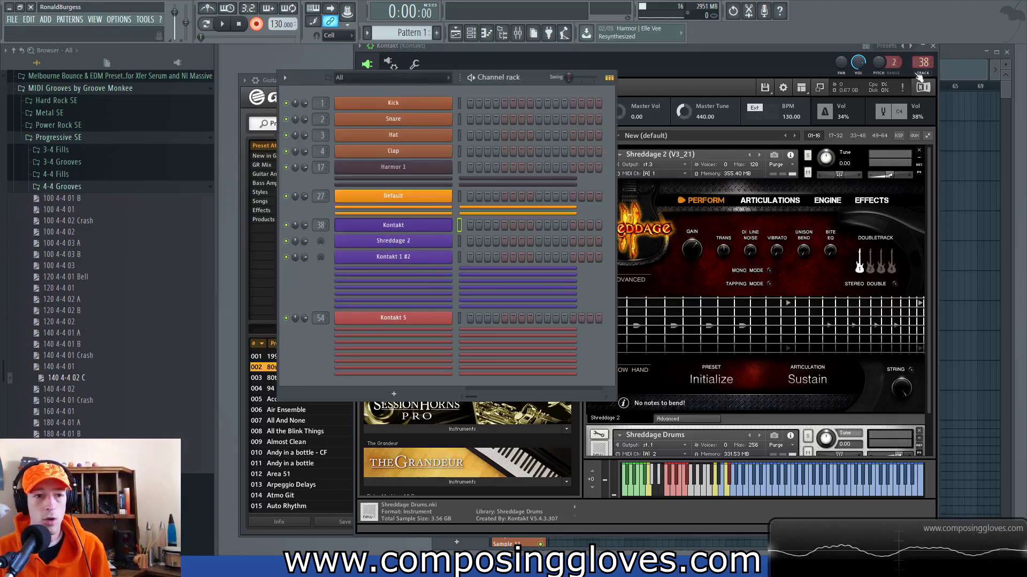
left_click(984, 62)
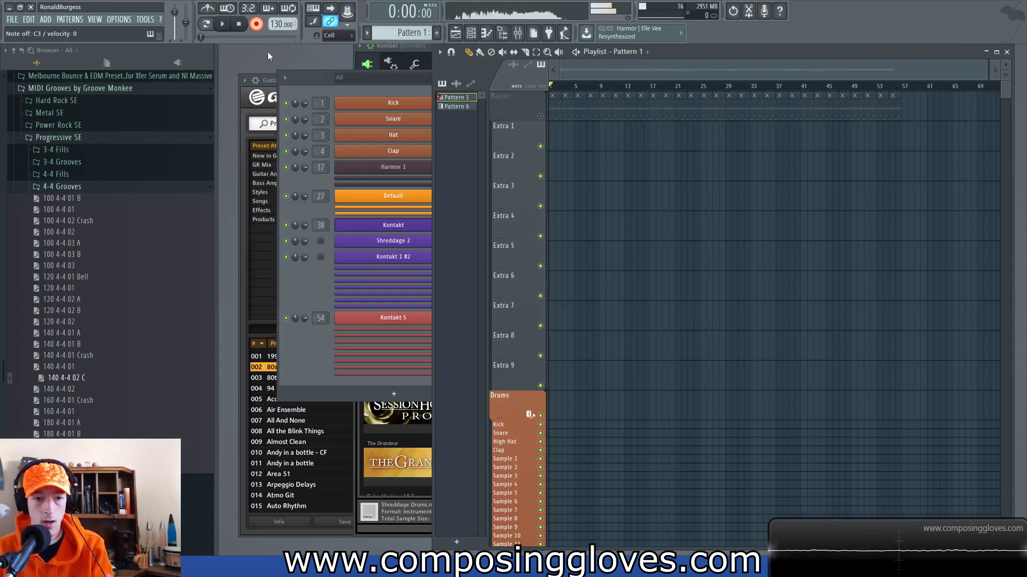
left_click(289, 534)
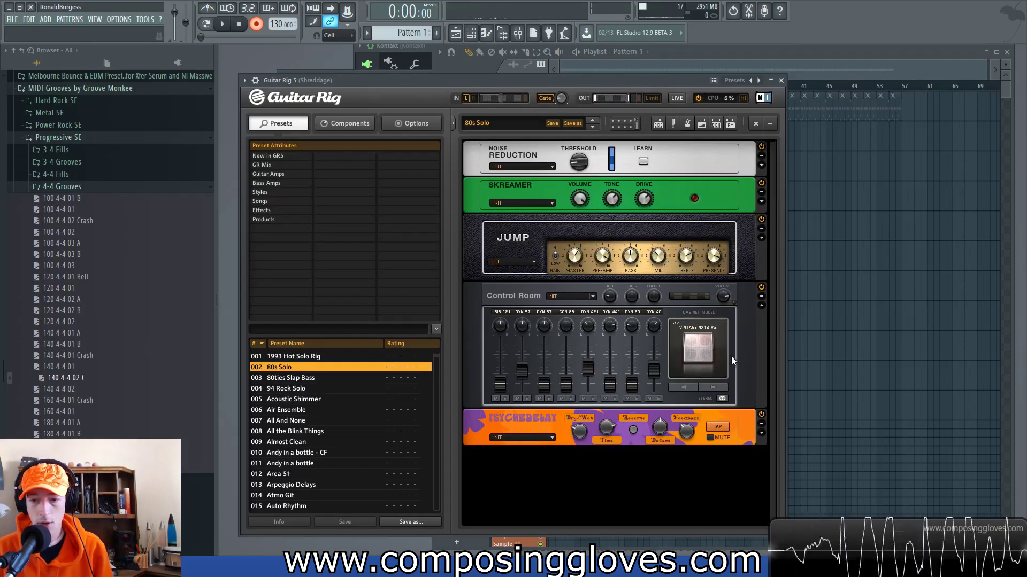
Step: Open the piano roll of the Shreddage 2 channel and audition the F3 note on its keyboard
key("F6")
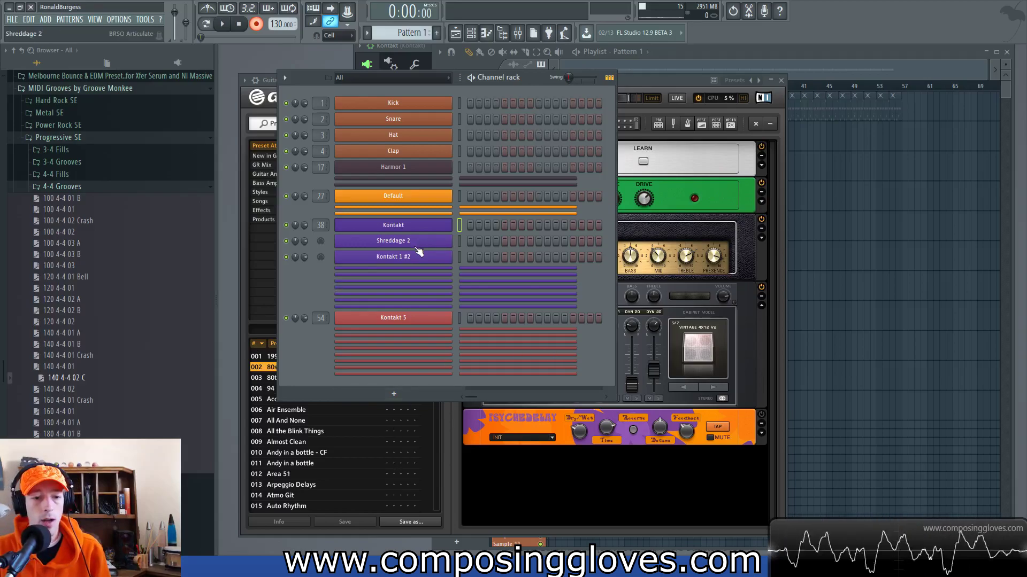
right_click(450, 238)
left_click(505, 241)
scroll(409, 241, "down", 8)
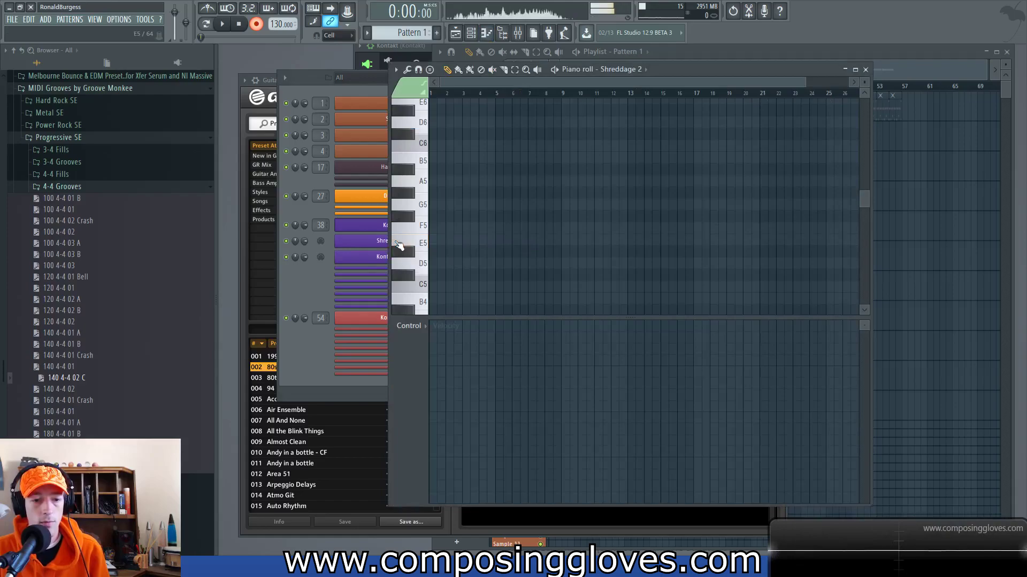
scroll(453, 249, "up", 3)
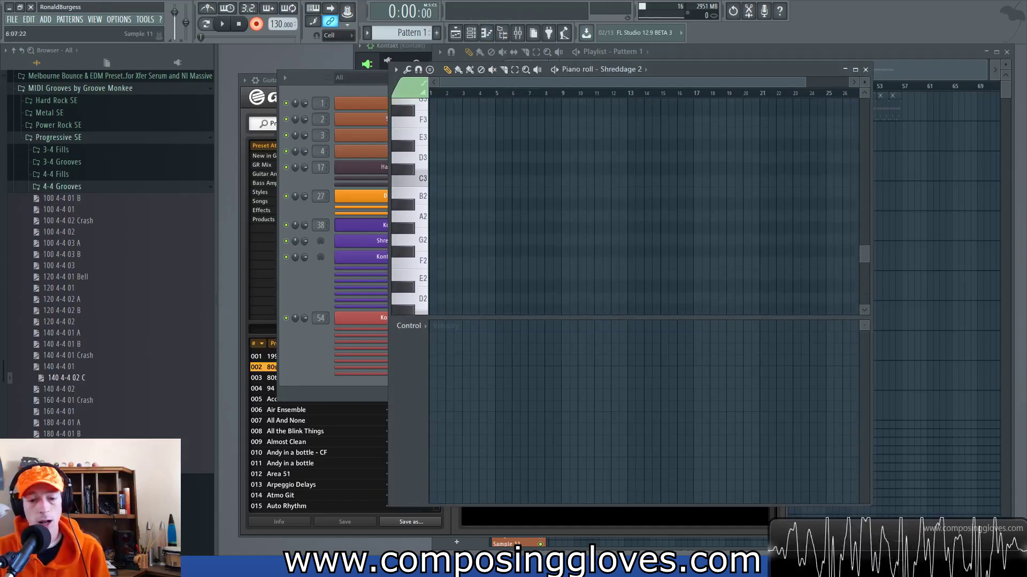
scroll(495, 227, "up", 4)
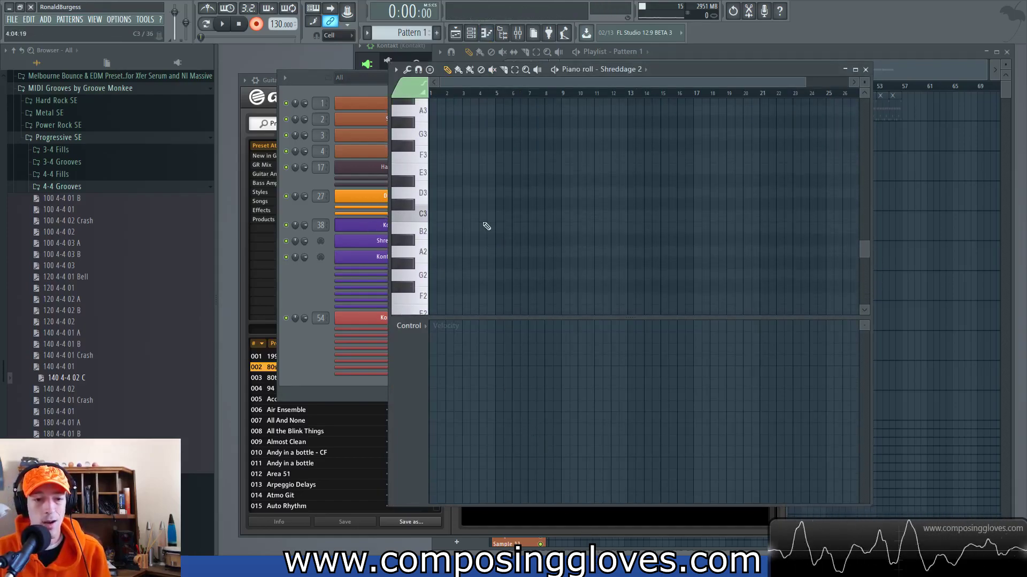
left_click(397, 231)
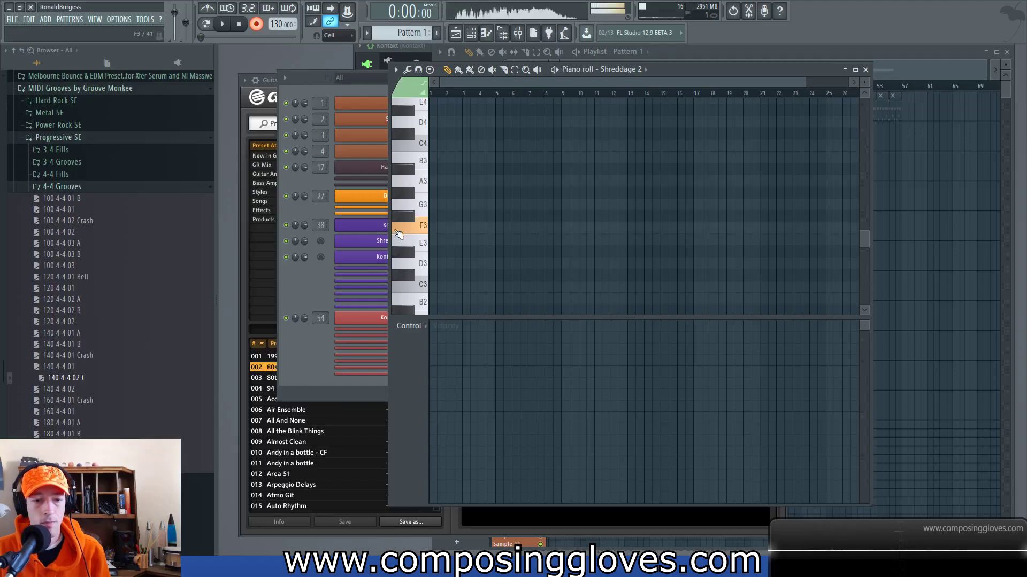
left_click(398, 233)
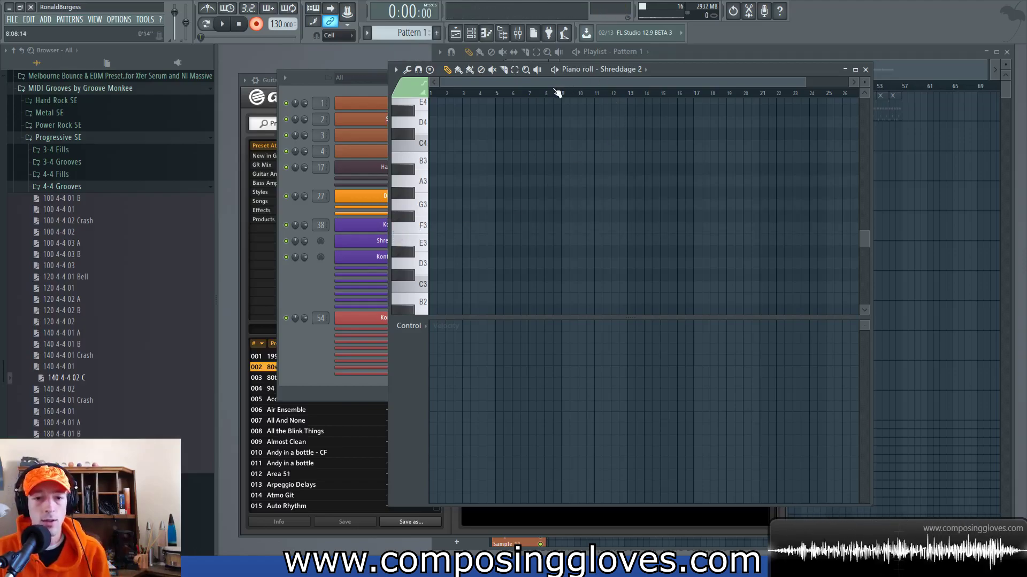
Step: Draw a one-bar riff of five consecutive F3 notes in bar 1 of the Shreddage 2 piano roll
scroll(458, 229, "up", 3)
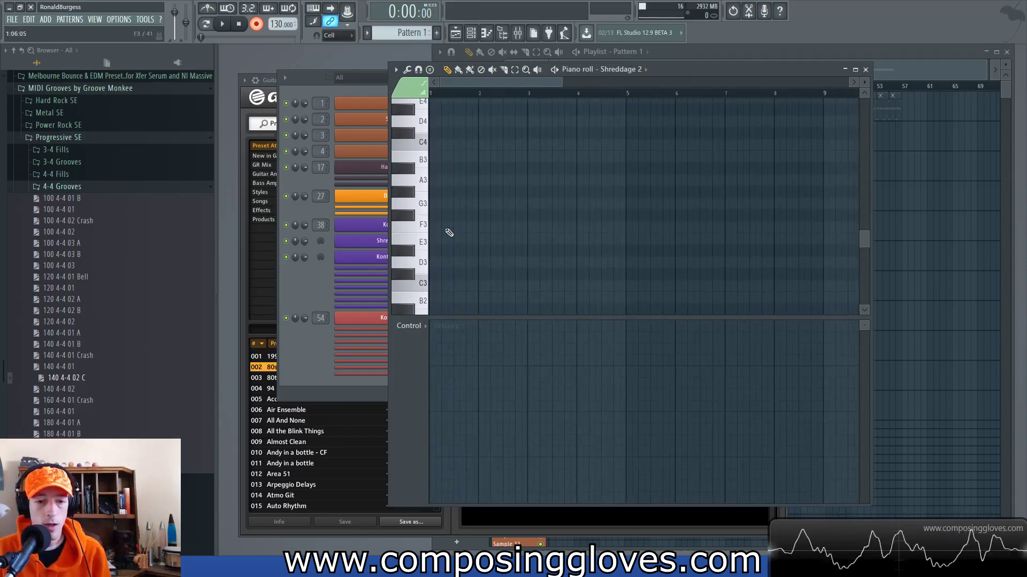
left_click(449, 233)
left_click_drag(480, 232, 436, 230)
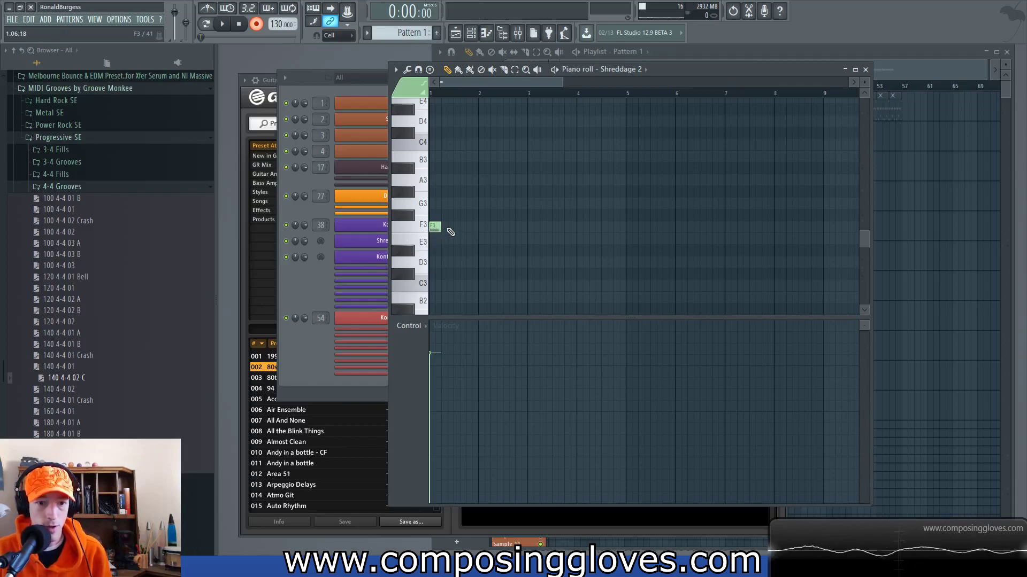
scroll(450, 232, "up", 2)
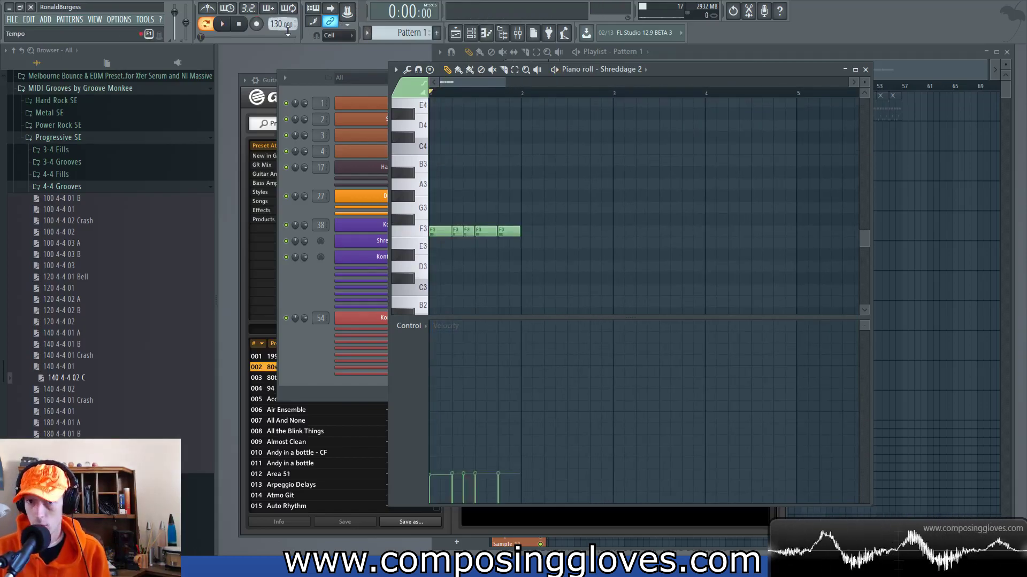
Step: Raise the project tempo to 179.040 and play back the riff
left_click_drag(287, 32, 274, 31)
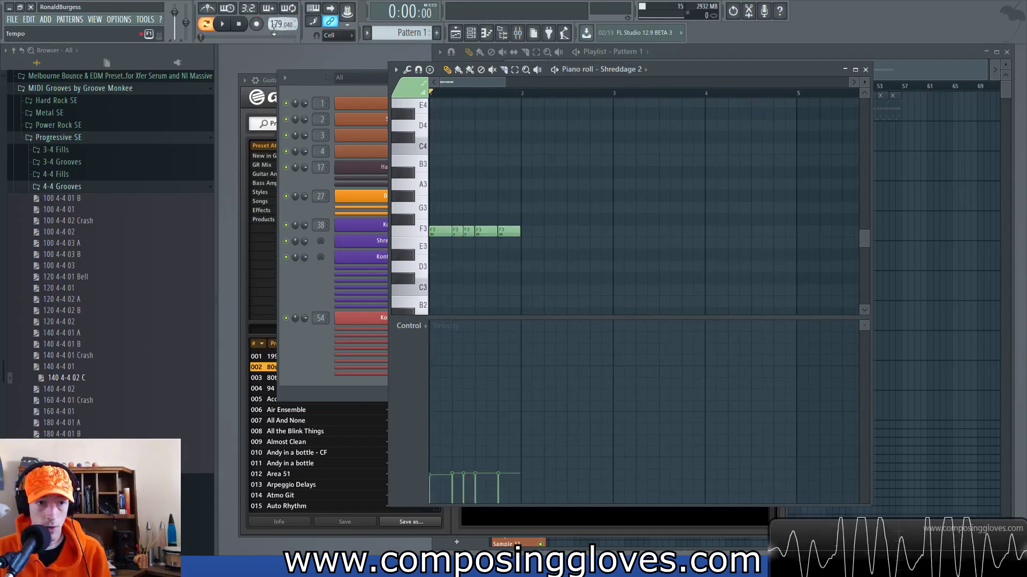
key("space")
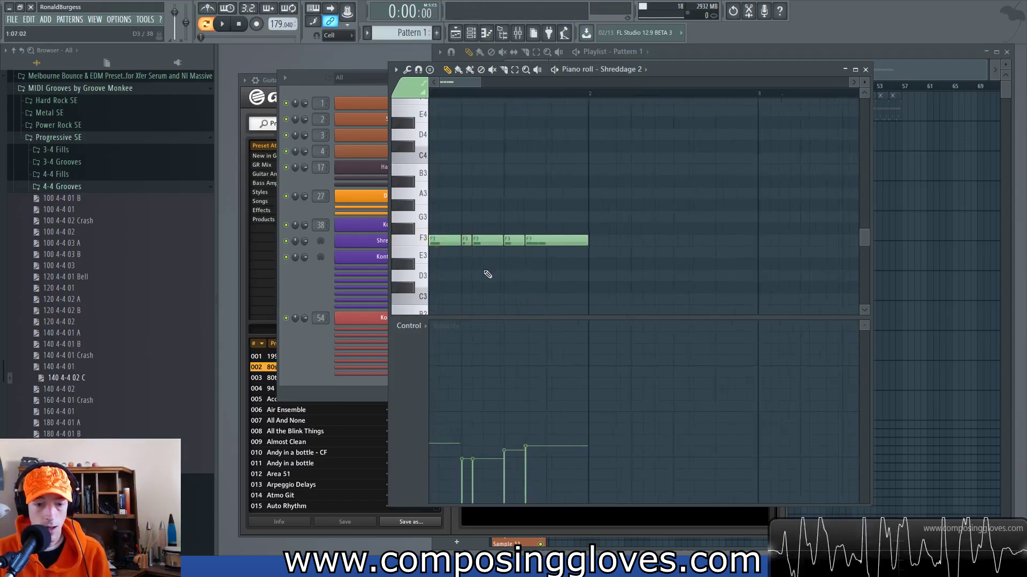
Step: Raise the velocities of the riff's later notes in a rising line and play the result
left_click_drag(471, 458, 509, 439)
key("space")
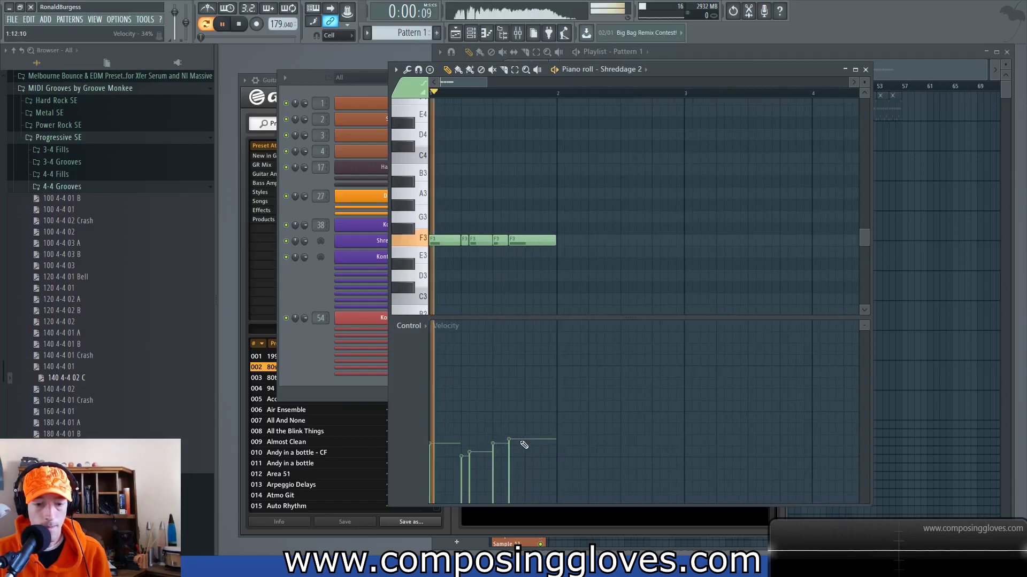
key("space")
Step: Select the five-note F3 riff, duplicate it three times to fill four bars, and play it
left_click_drag(428, 223, 582, 239)
scroll(465, 243, "down", 1)
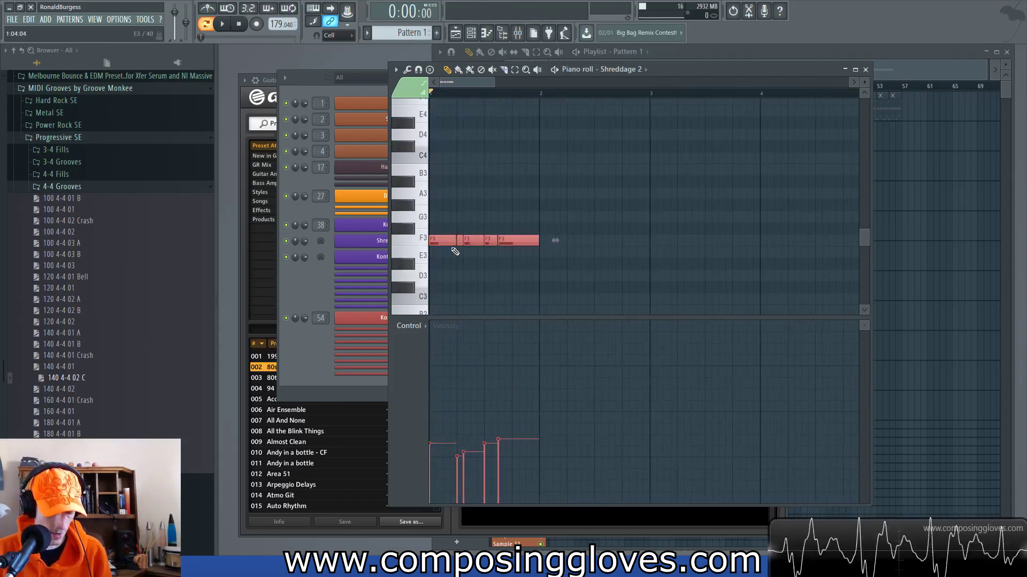
key("ctrl+b")
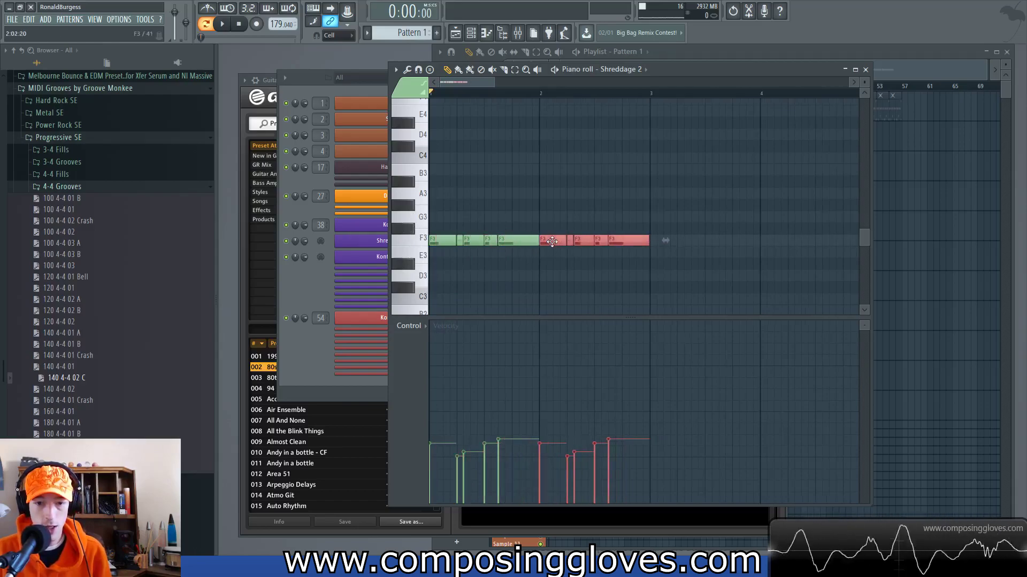
key("ctrl+b")
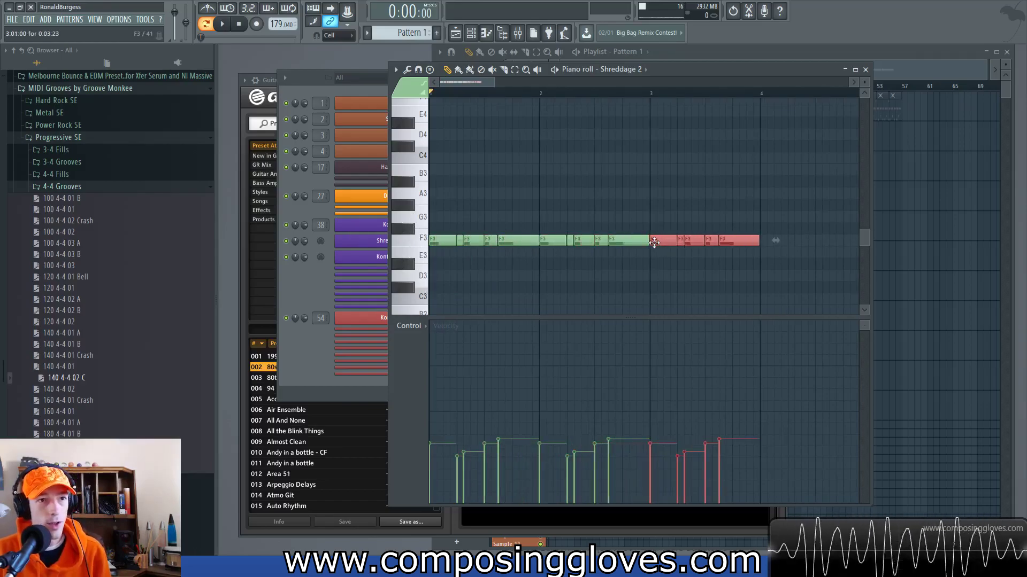
key("ctrl+b")
key("space")
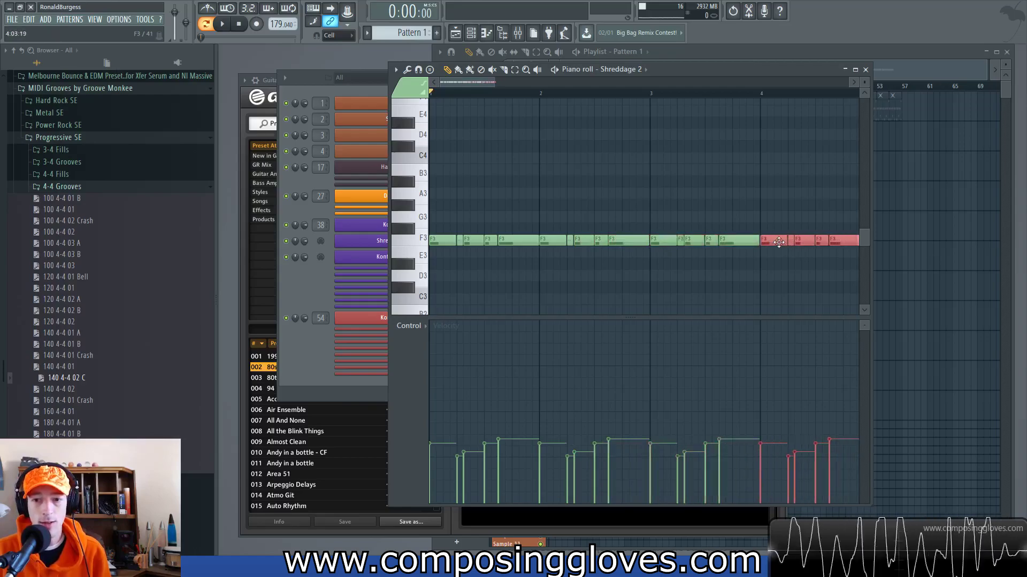
scroll(693, 276, "down", 1)
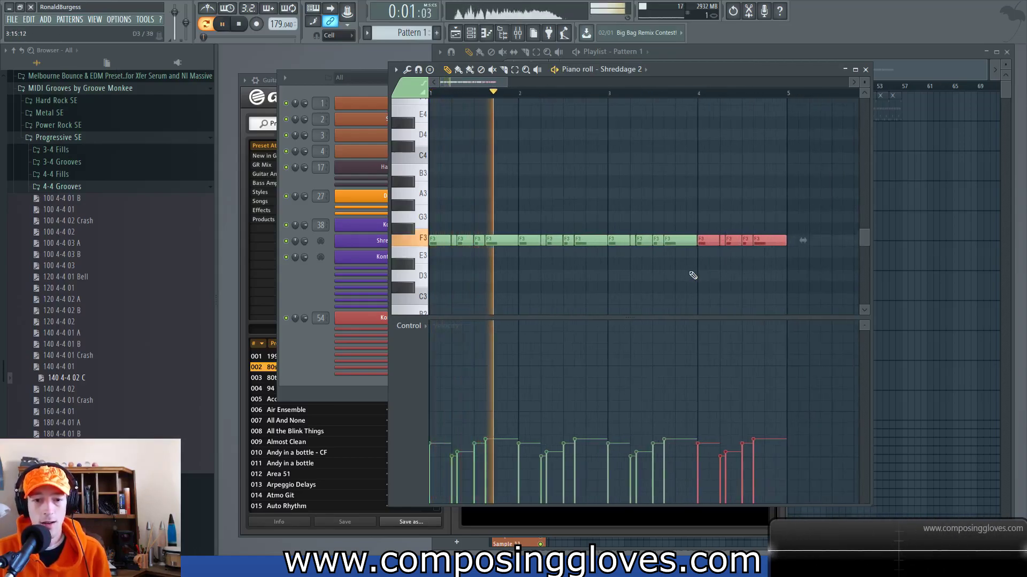
Step: Stop playback and delete all the F3 riff notes from the Shreddage 2 piano roll
key("space")
scroll(584, 250, "down", 2)
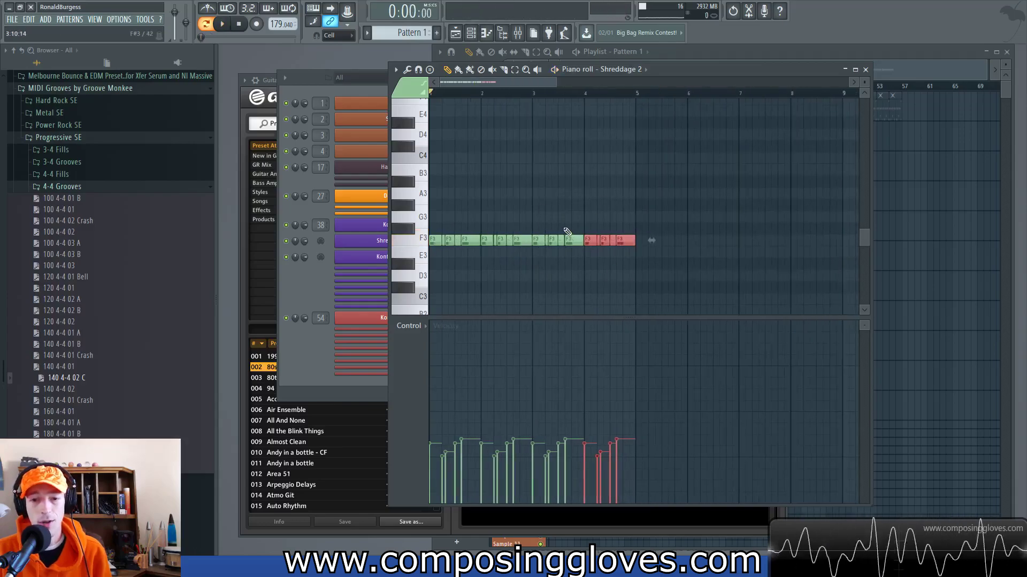
mouse_move(627, 241)
left_mouse_down()
mouse_move(448, 248)
mouse_move(458, 244)
left_mouse_up()
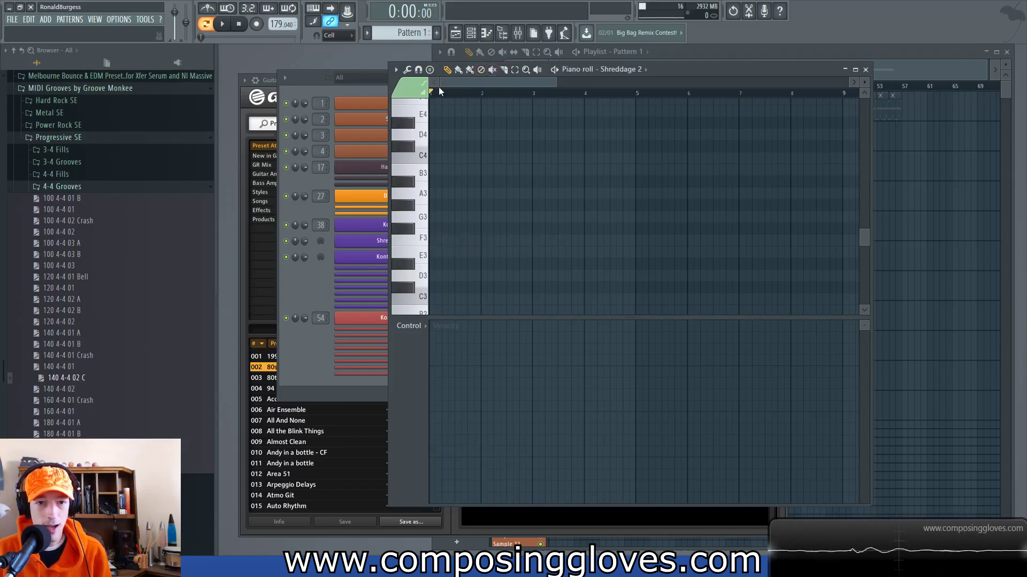
scroll(554, 189, "down", 4)
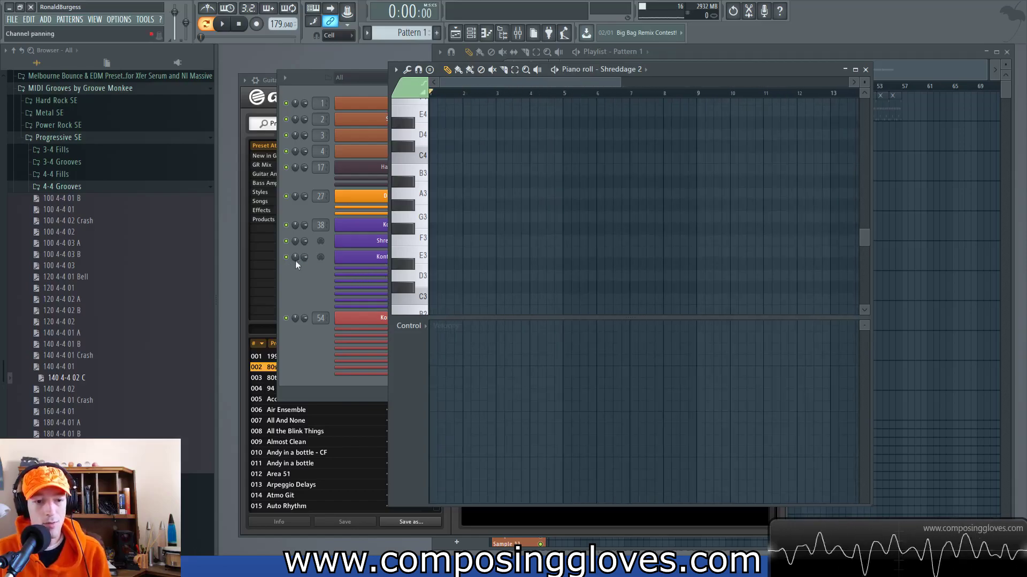
Step: Bring the Guitar Rig 5 window forward to view its 80s Solo rack, and return to the piano roll
left_click(340, 319)
left_click(495, 525)
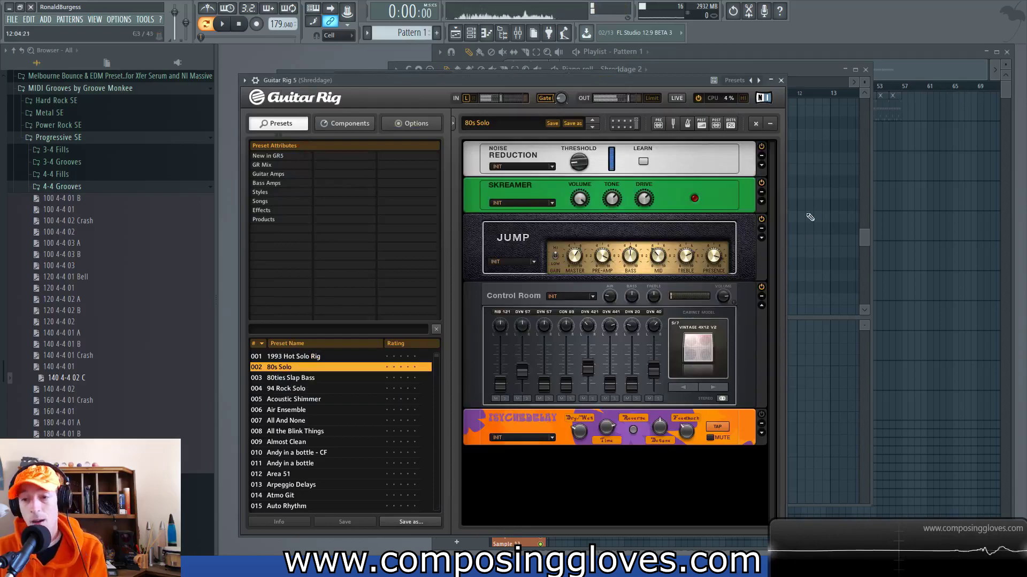
left_click(808, 79)
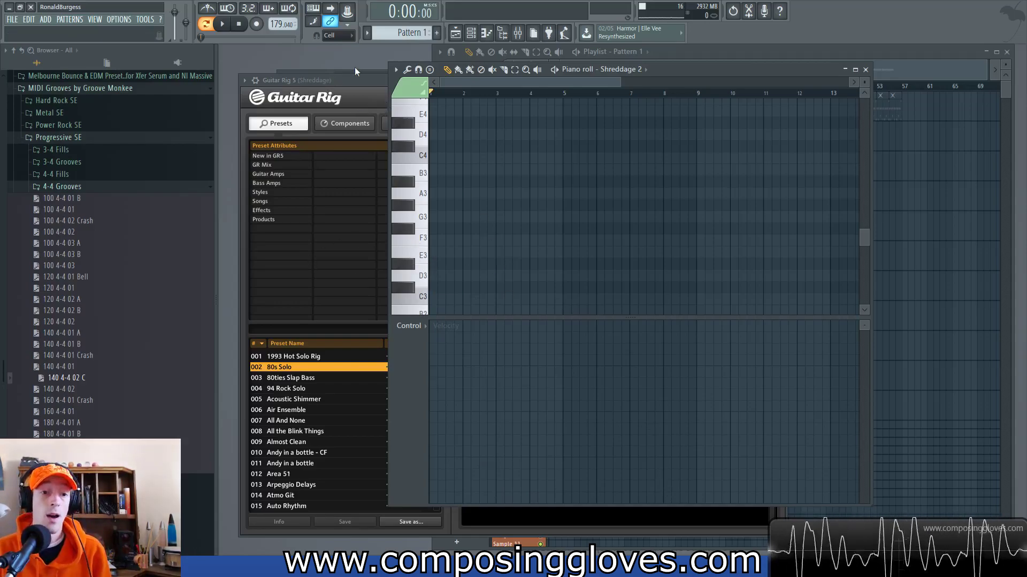
Step: Open the Kontakt channel, collapse its Shreddage 2 instrument, and return to the channel rack
key("F6")
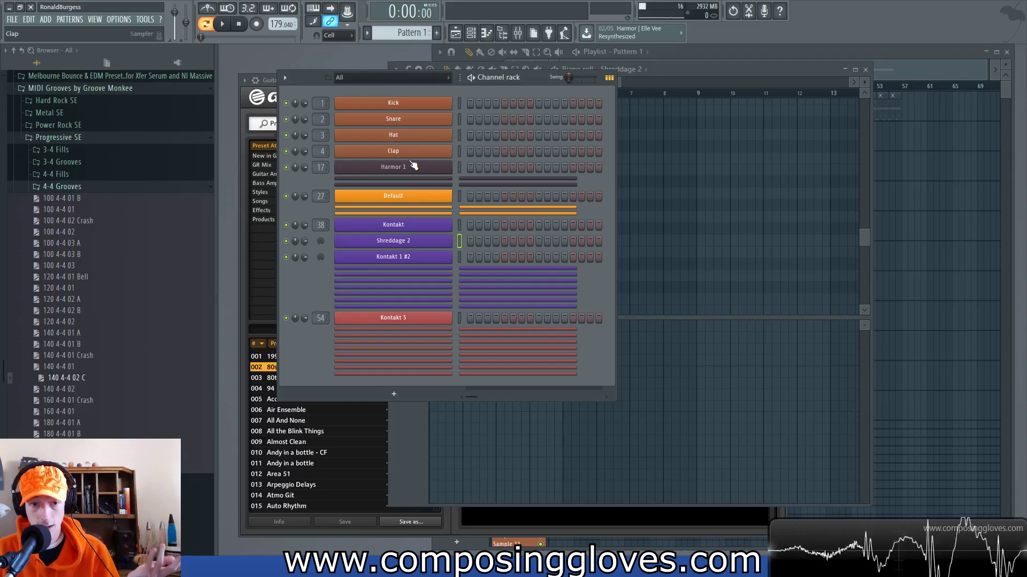
left_click(392, 230)
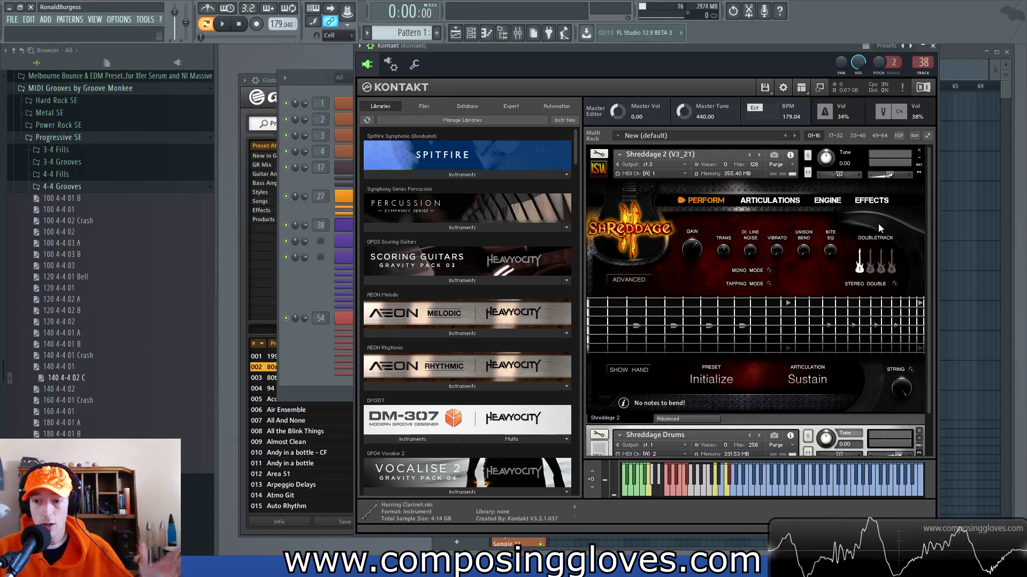
left_click(598, 170)
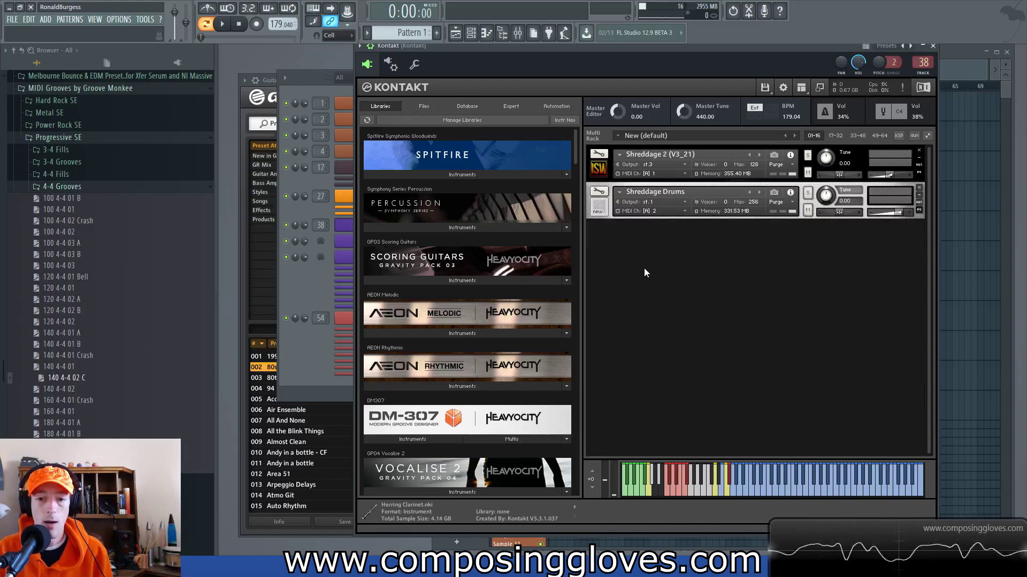
left_click(298, 283)
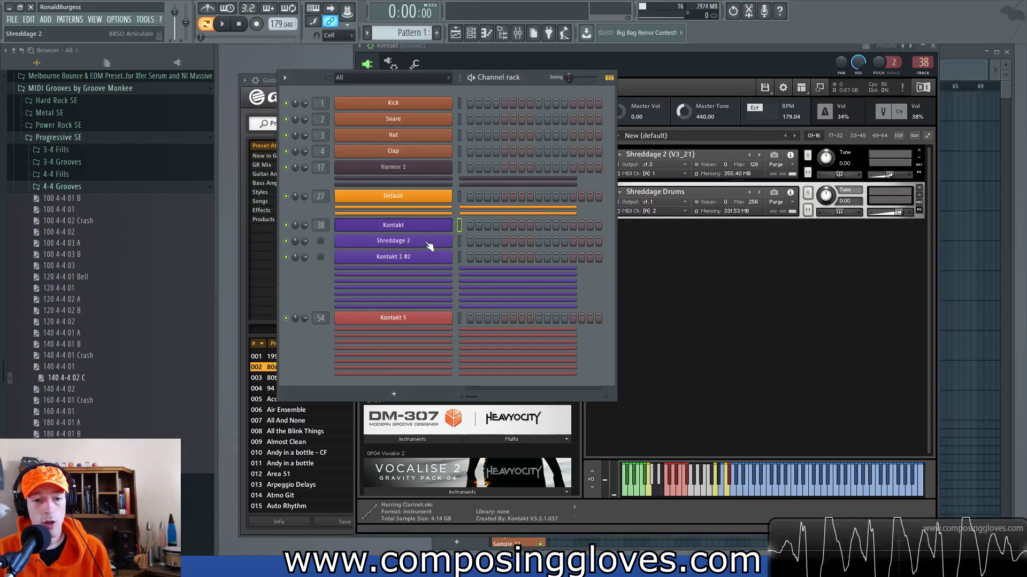
Step: Arm recording in song mode, check the Guitar Rig 5 effect rack, and close it to return to the playlist
left_click(982, 66)
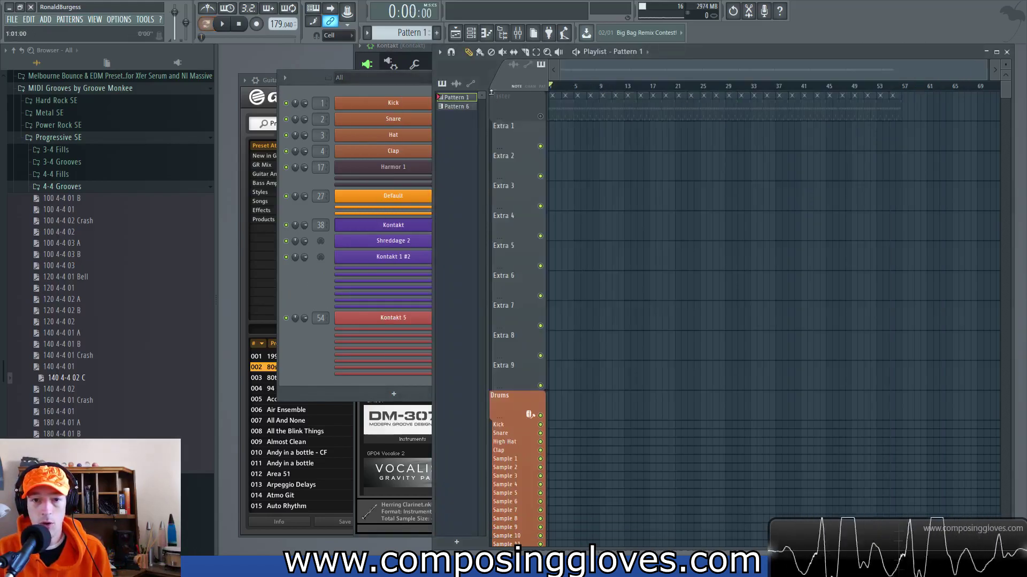
key("r")
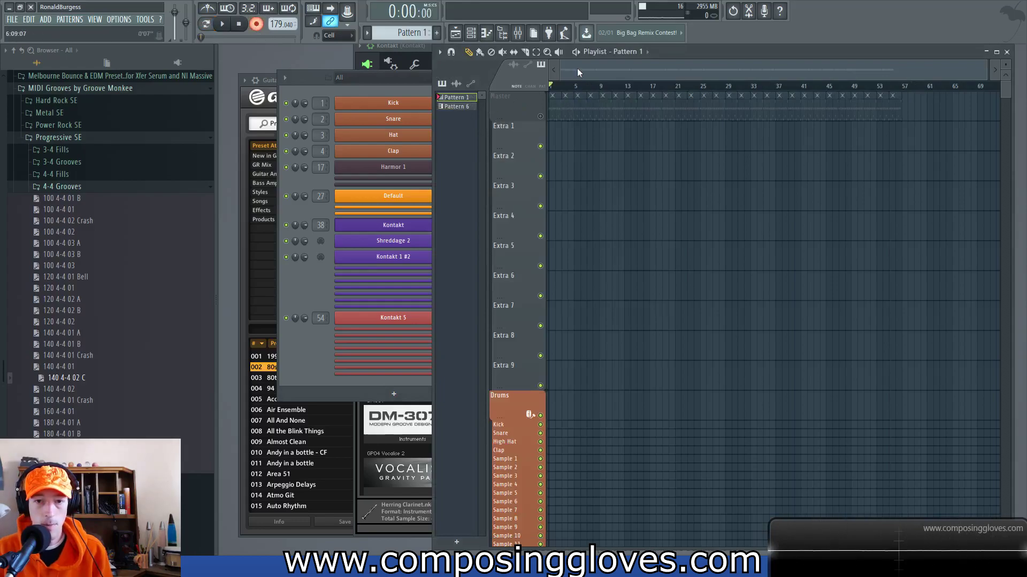
left_click(342, 255)
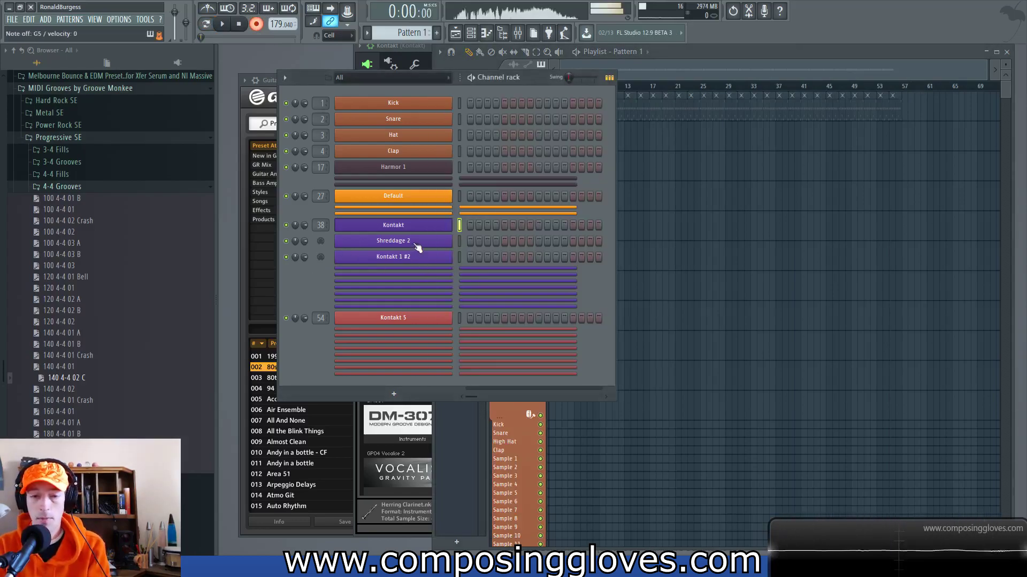
left_click(281, 536)
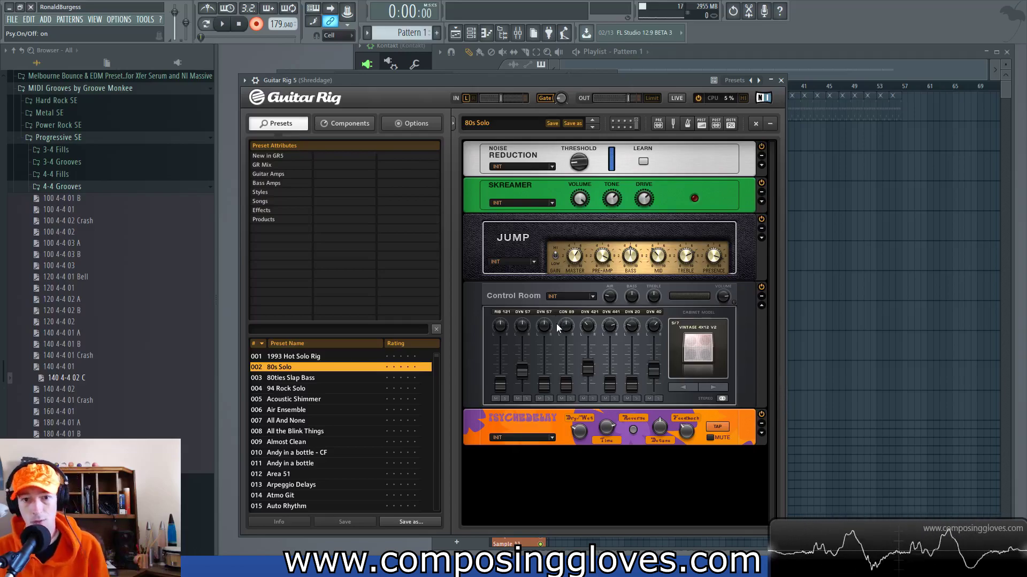
left_click(781, 81)
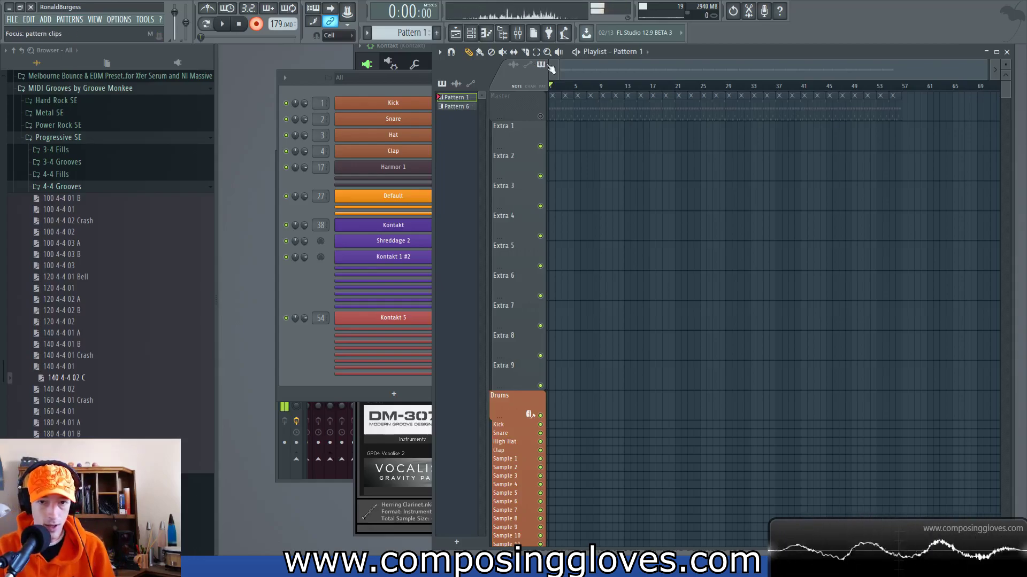
Step: Record a live guitar performance on the Kontakt channel into a 48-bar Pattern 1 clip on the Extra 1 track
key("space")
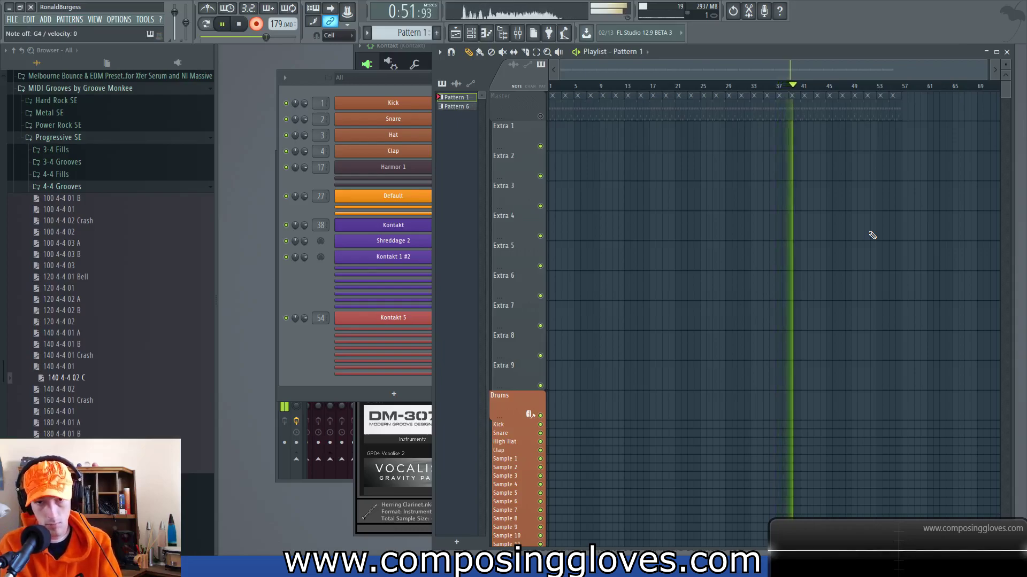
key("space")
left_click_drag(653, 141, 850, 141)
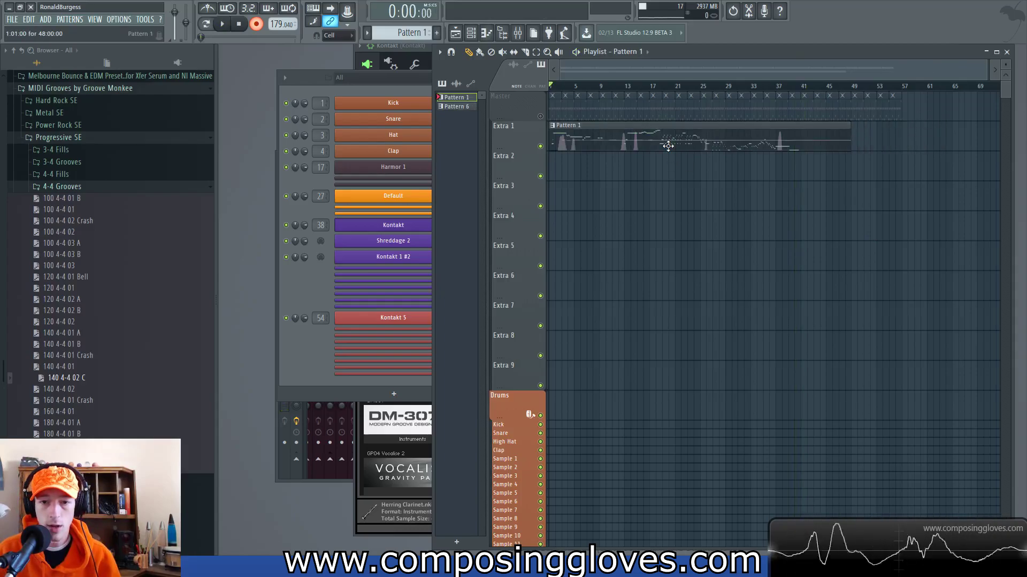
Step: Open the recorded Pattern 1 clip in the Kontakt piano roll and examine the recorded notes and velocities
double_click(663, 144)
scroll(530, 207, "up", 2)
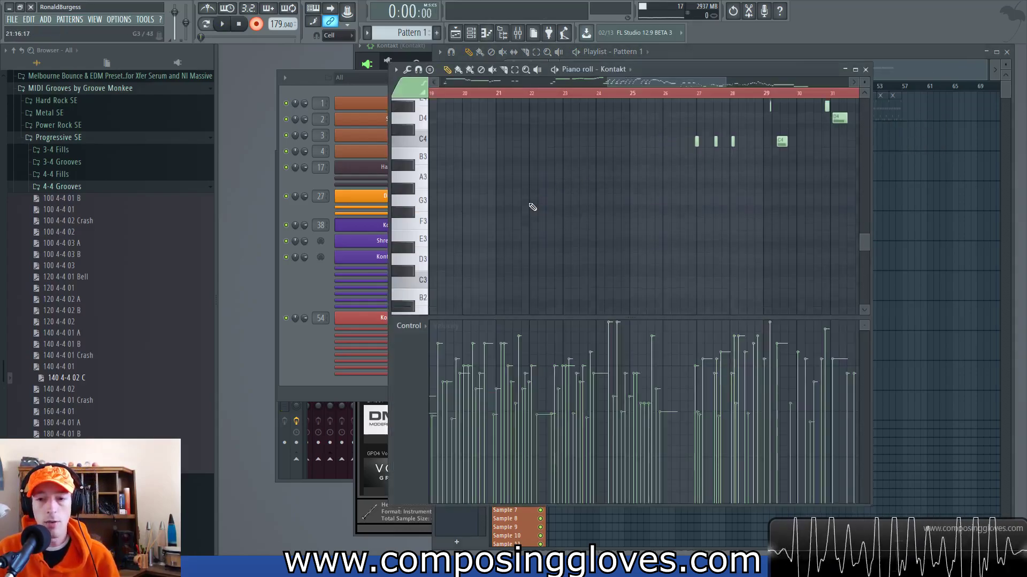
scroll(535, 210, "down", 5)
scroll(539, 229, "up", 5)
scroll(546, 264, "right", 3)
scroll(600, 122, "left", 3)
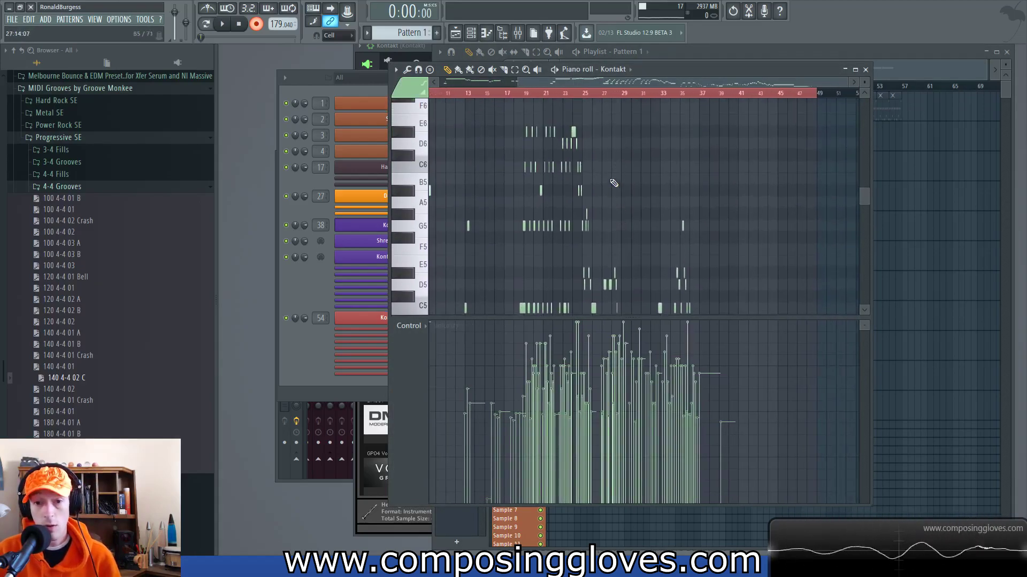
scroll(487, 206, "up", 4)
scroll(486, 206, "up", 4)
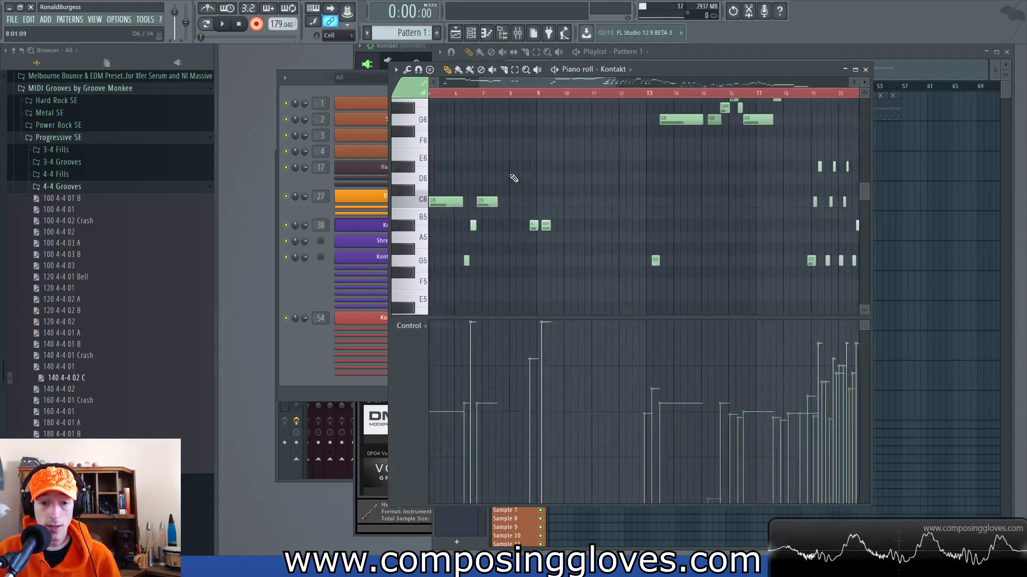
Step: Select the four short D#6 and D6 notes around bar 4 and play back the opening phrase
left_click(454, 124)
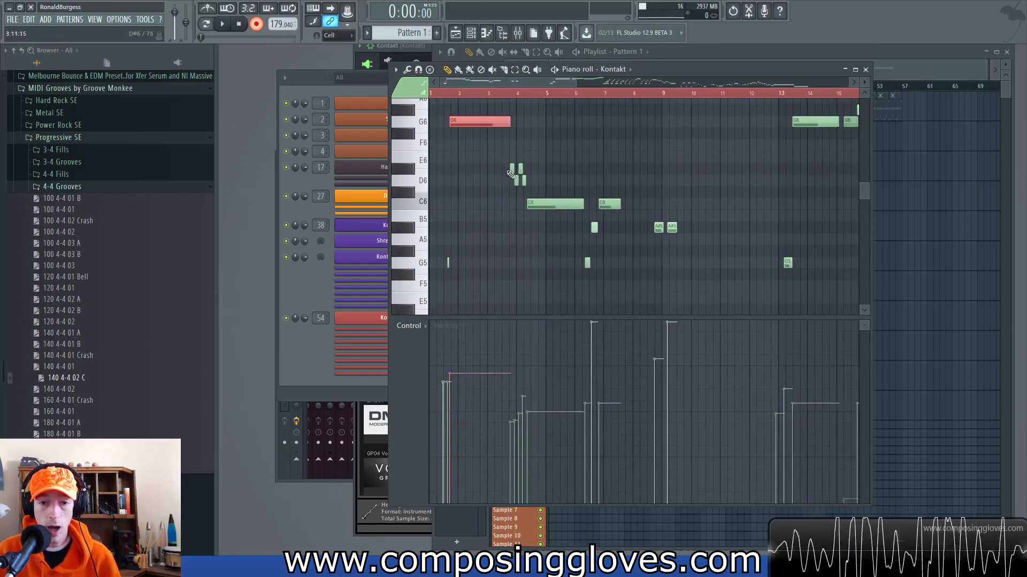
left_click_drag(499, 152, 549, 188)
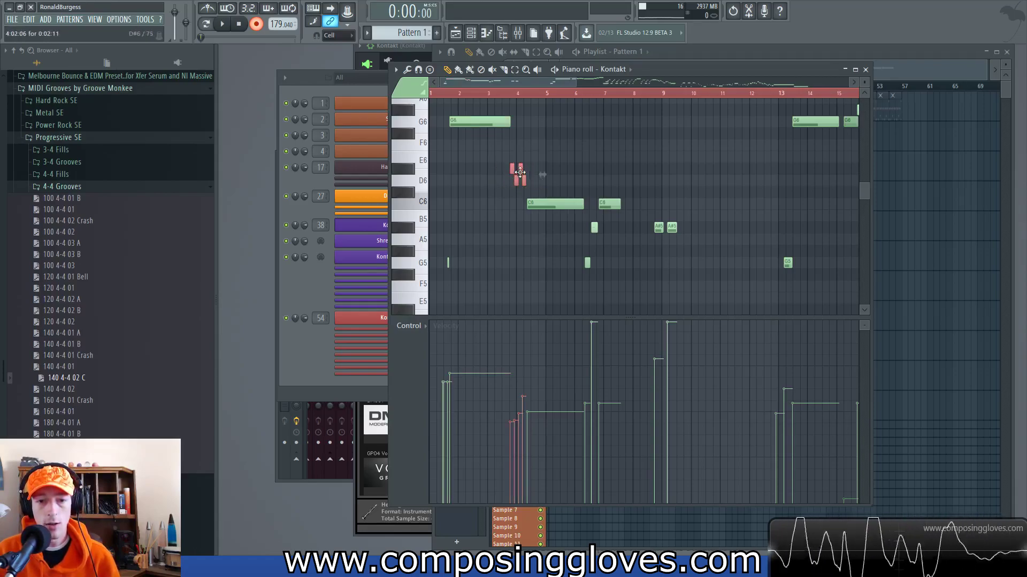
left_click(558, 205)
left_click_drag(492, 155, 592, 195)
scroll(539, 171, "up", 5)
left_click_drag(538, 171, 575, 172)
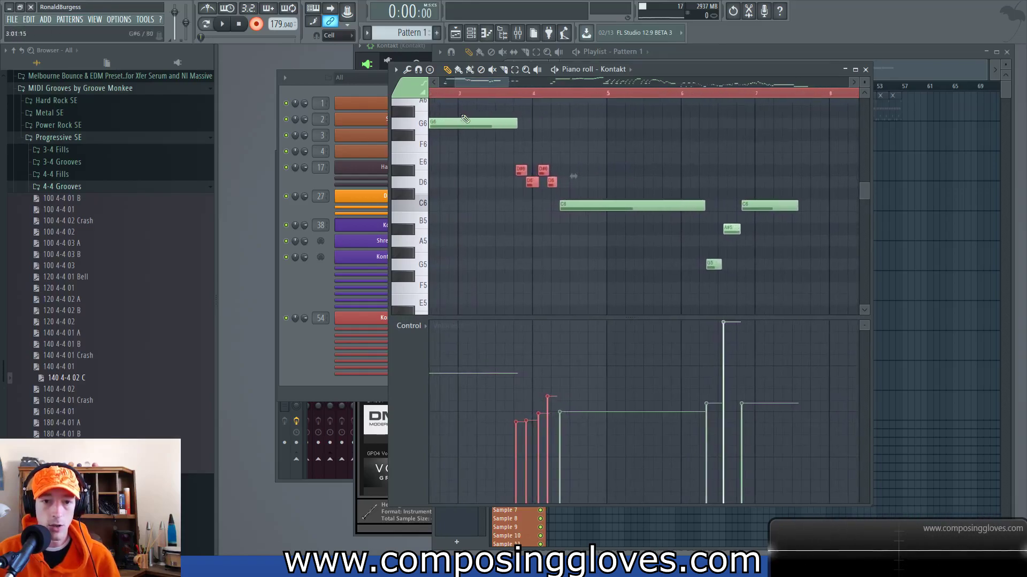
left_click_drag(463, 118, 484, 131)
key("space")
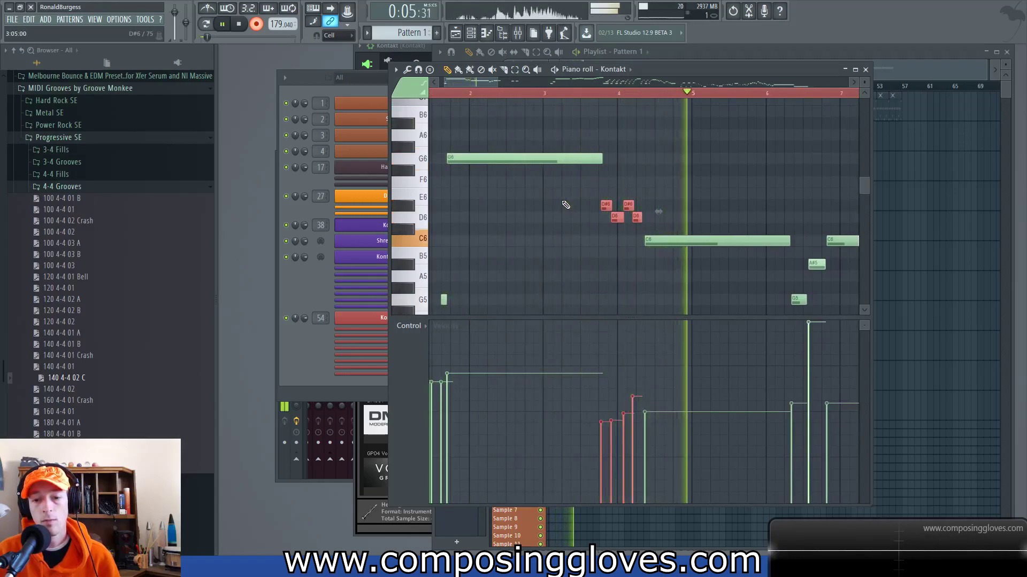
key("space")
Step: Show the Kontakt channel pitch data below the notes and erase the downward pitch bend near bar 4
left_click(410, 325)
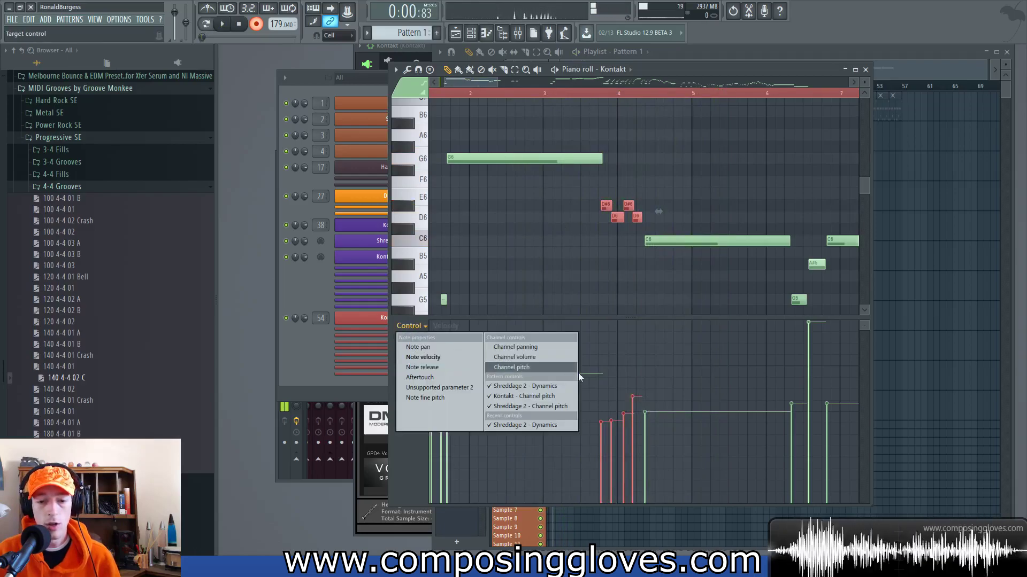
left_click(559, 396)
scroll(632, 380, "up", 3)
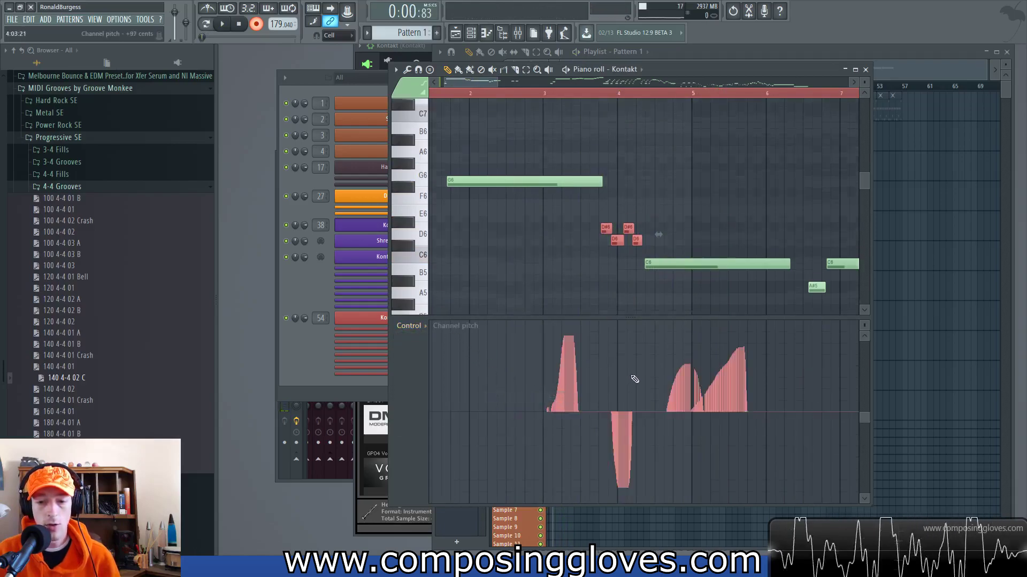
scroll(608, 270, "down", 4)
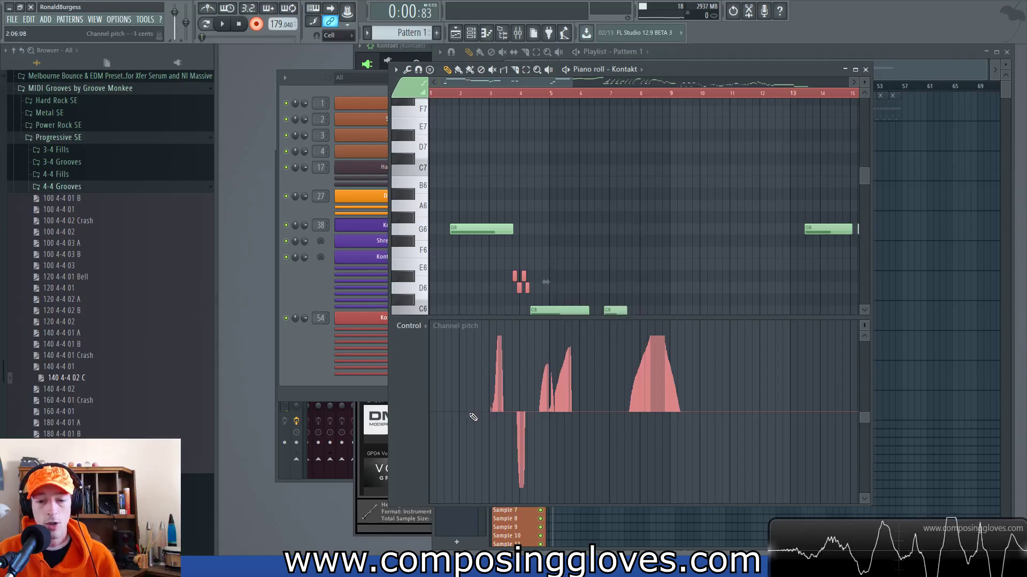
scroll(508, 423, "up", 4)
left_click_drag(532, 424, 556, 416)
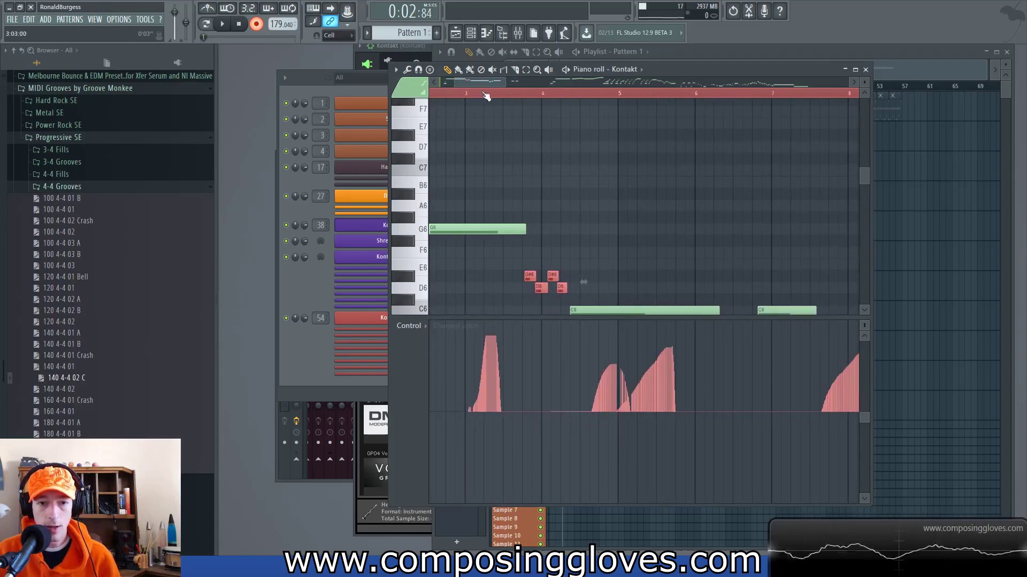
Step: Play back the opening bars to hear the phrase with the edited pitch bends
scroll(454, 175, "left", 2)
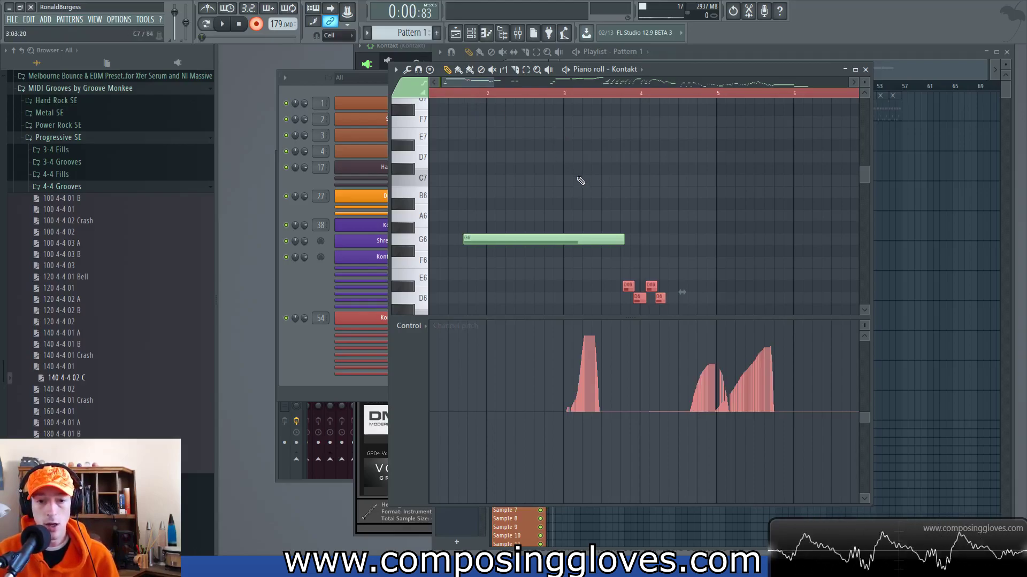
key("space")
key("space")
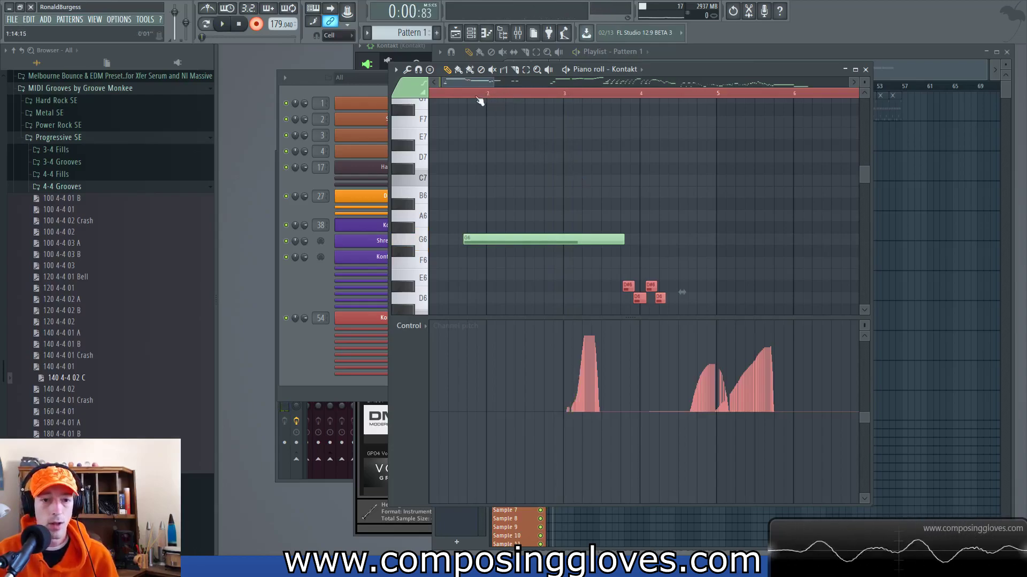
key("space")
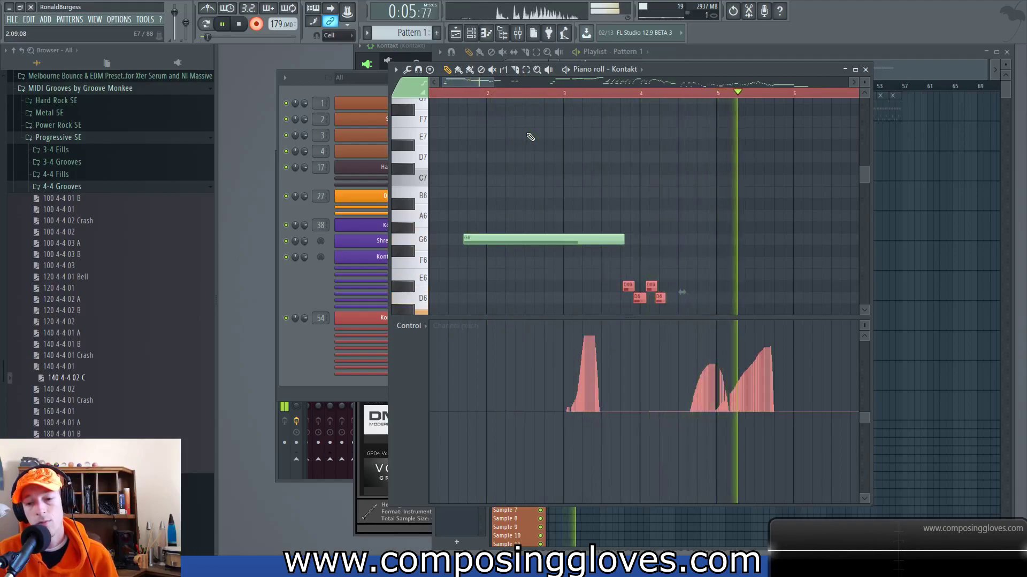
key("space")
Step: Show the Shreddage 2 - Dynamics data below the notes and examine its curves along the phrase
left_click_drag(754, 294, 618, 232)
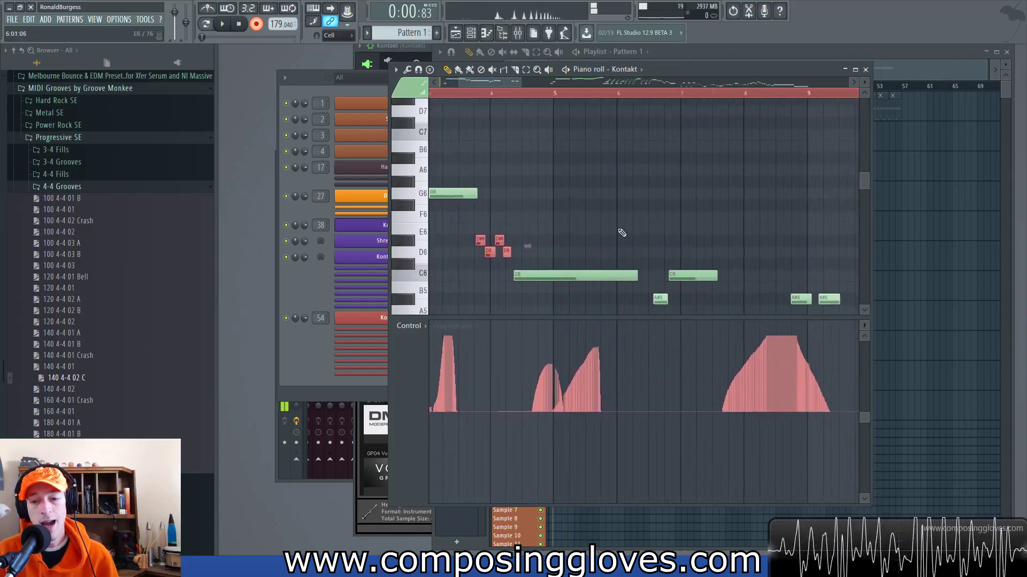
left_click(409, 331)
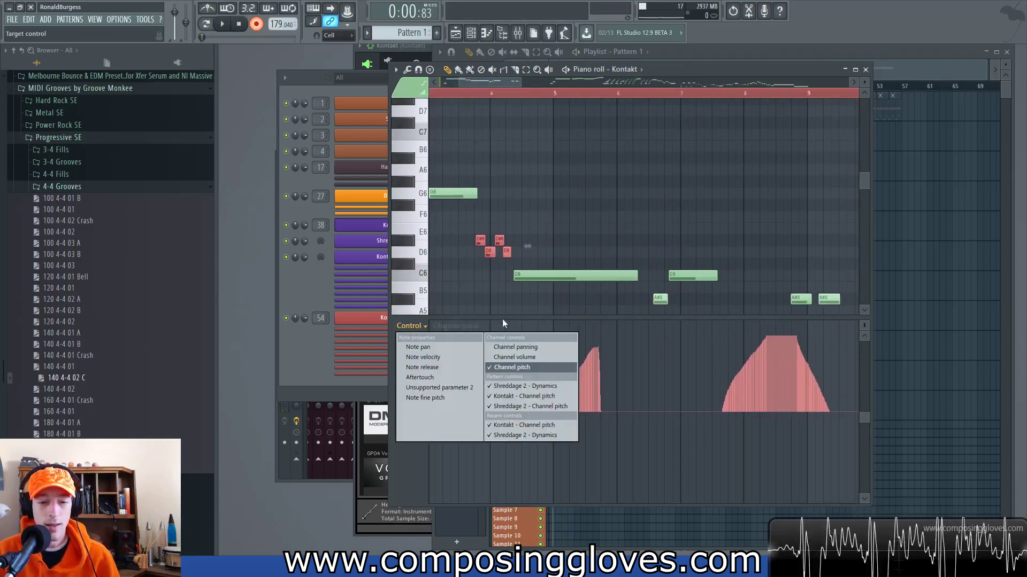
left_click(562, 390)
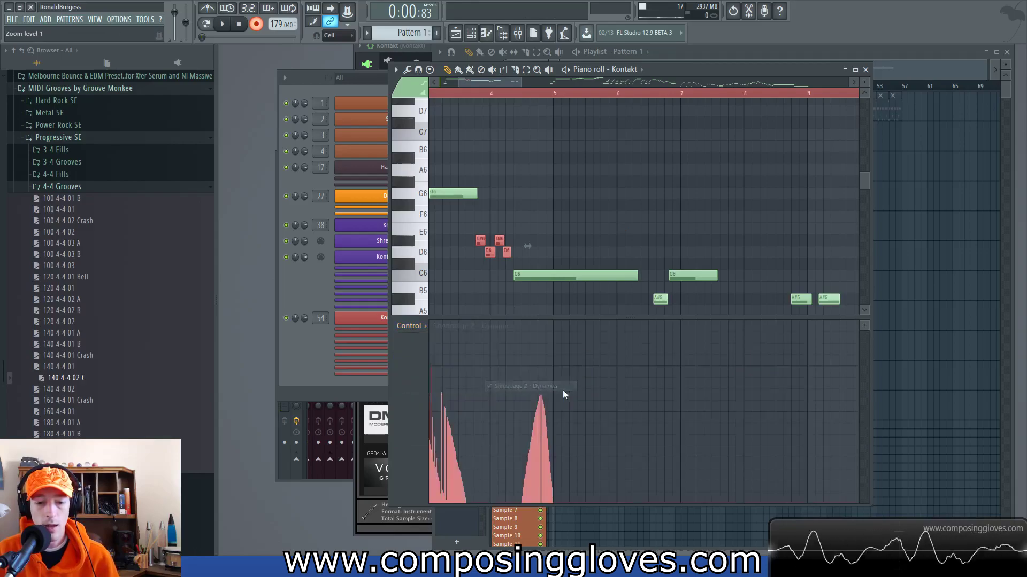
scroll(615, 354, "left", 3)
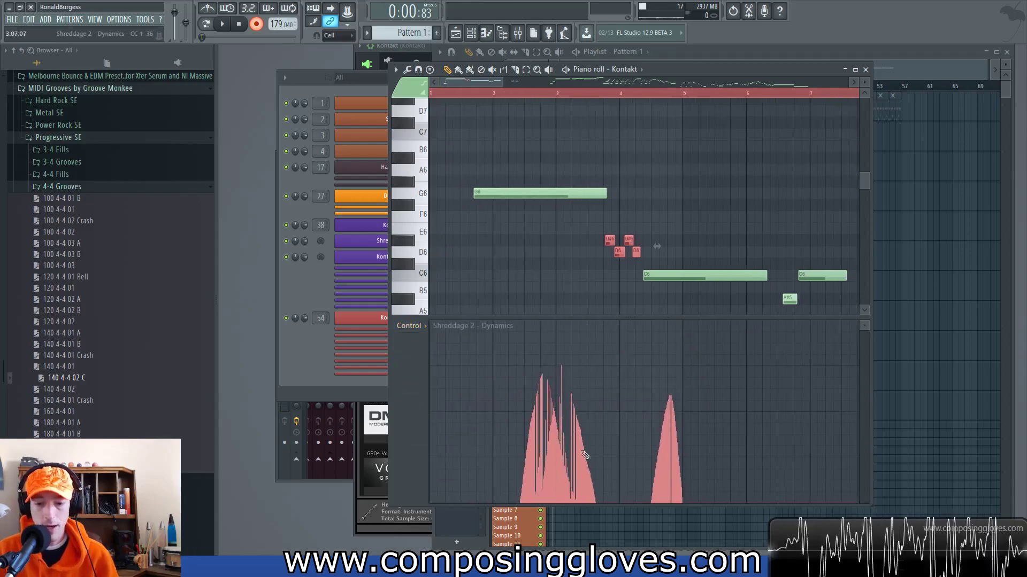
scroll(568, 207, "right", 8)
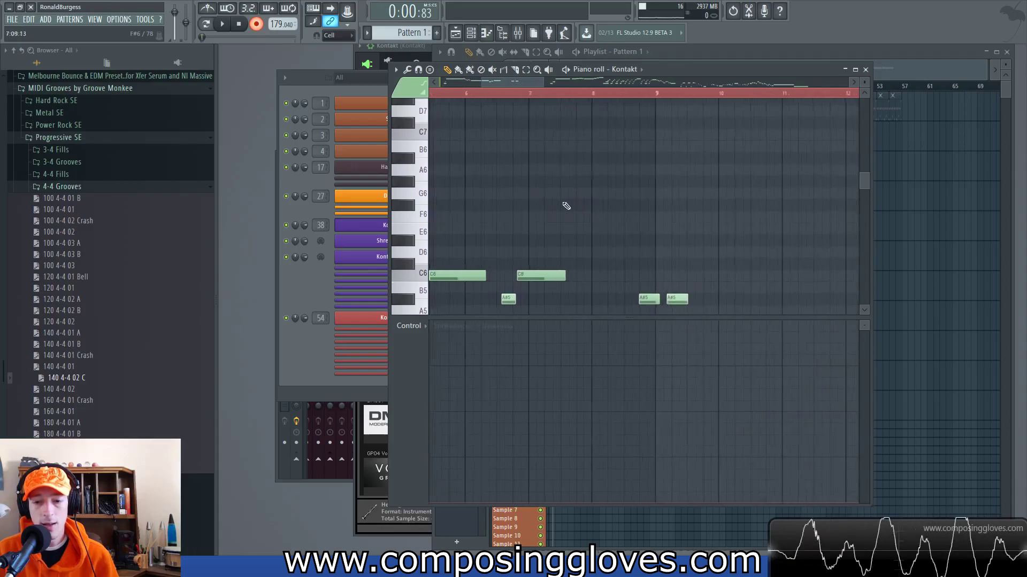
Step: Play back the phrase with the long G6 note after bar 13 to hear its dynamics swell
mouse_move(591, 223)
left_mouse_down()
mouse_move(561, 206)
mouse_move(569, 222)
mouse_move(664, 206)
mouse_move(620, 177)
mouse_move(573, 180)
left_mouse_up()
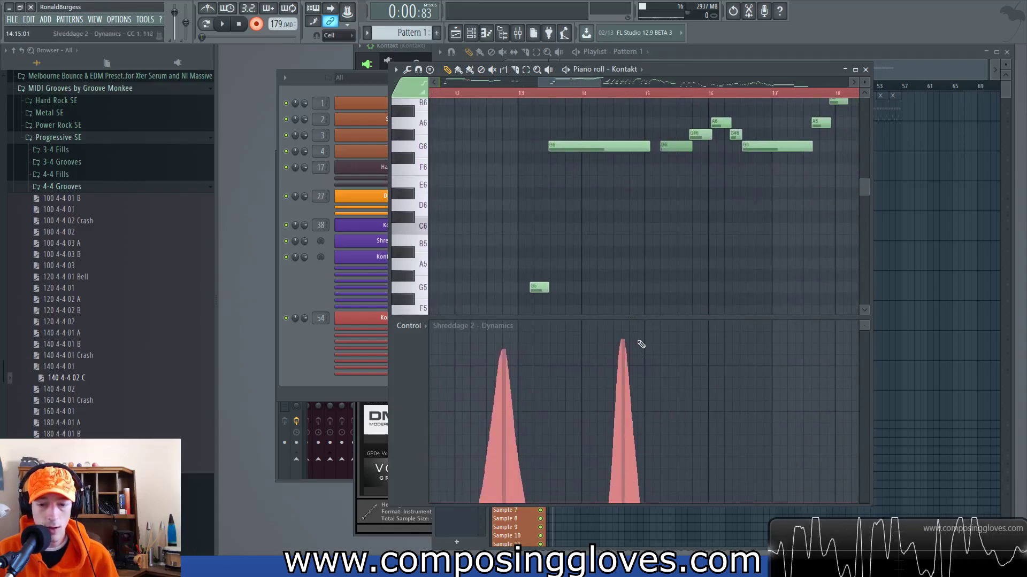
left_click(554, 145)
left_click(524, 95)
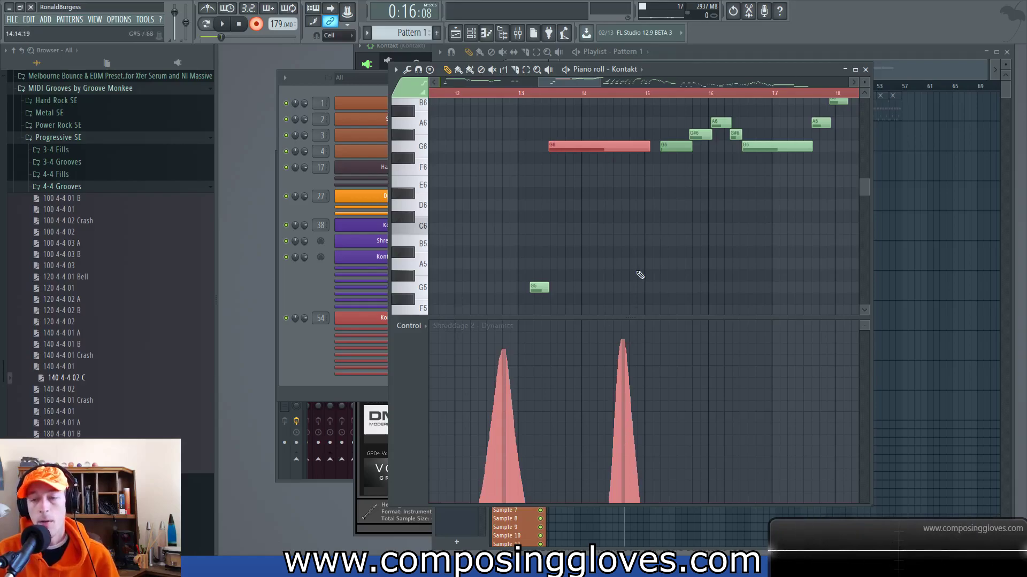
key("space")
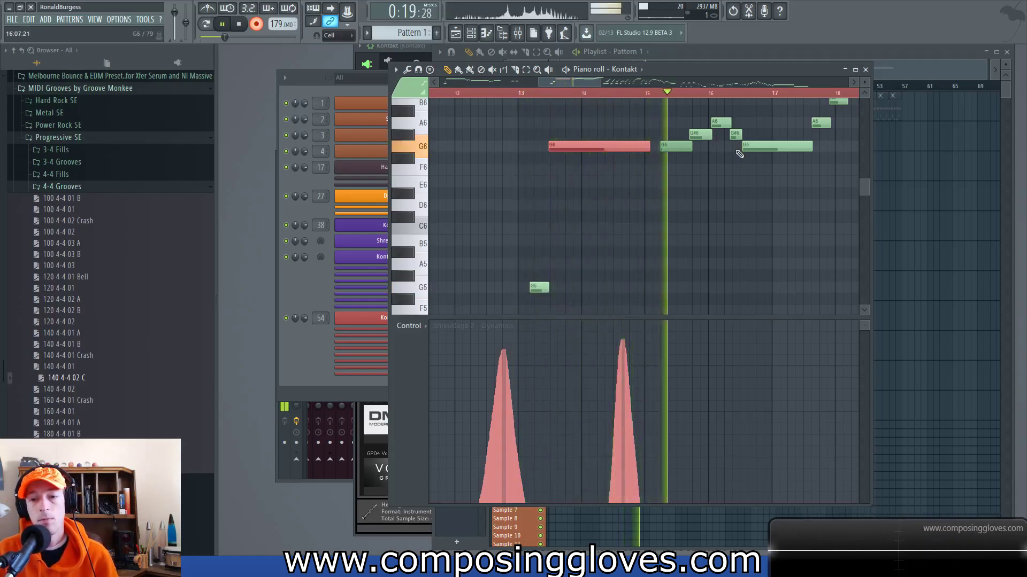
scroll(709, 178, "up", 2)
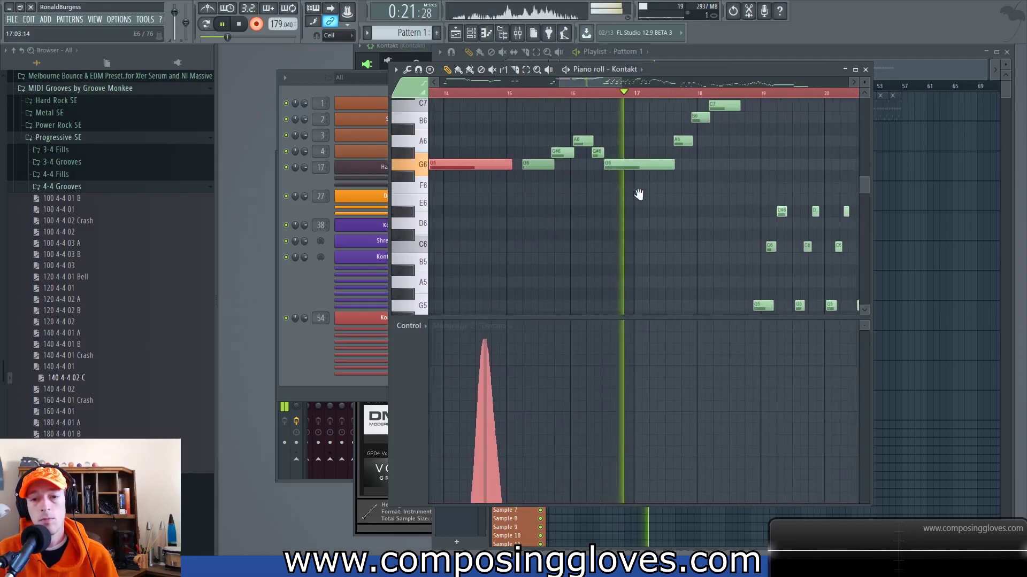
key("space")
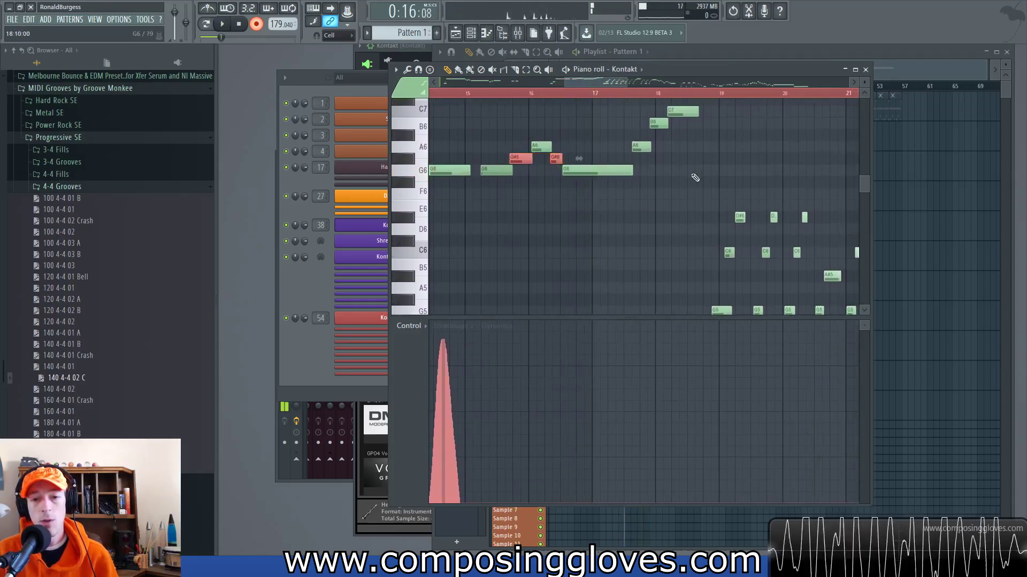
Step: Play back the arpeggiated passage from around bar 19
scroll(578, 191, "right", 5)
scroll(576, 190, "down", 5)
scroll(615, 161, "down", 3)
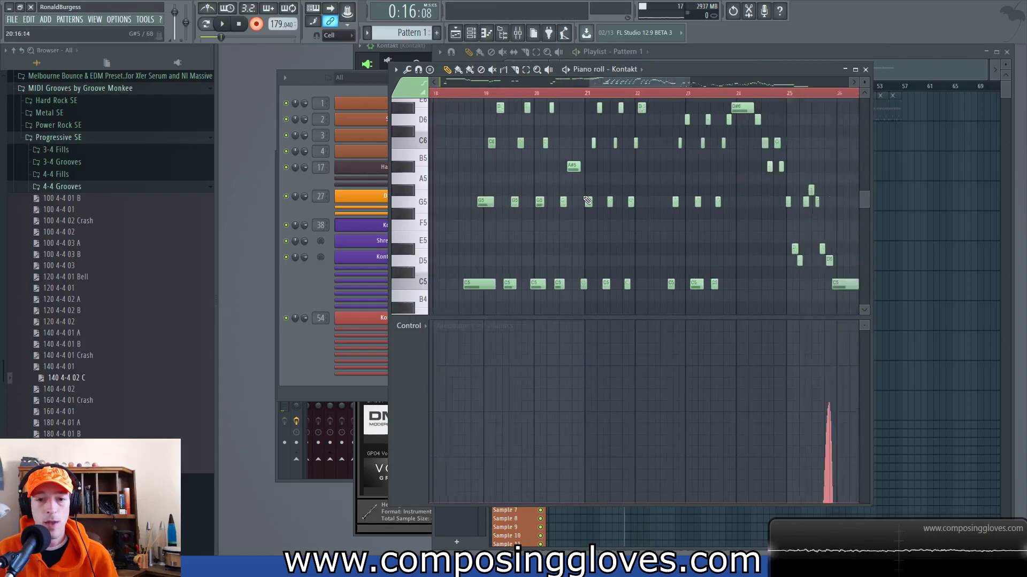
scroll(535, 181, "left", 5)
scroll(575, 223, "up", 3)
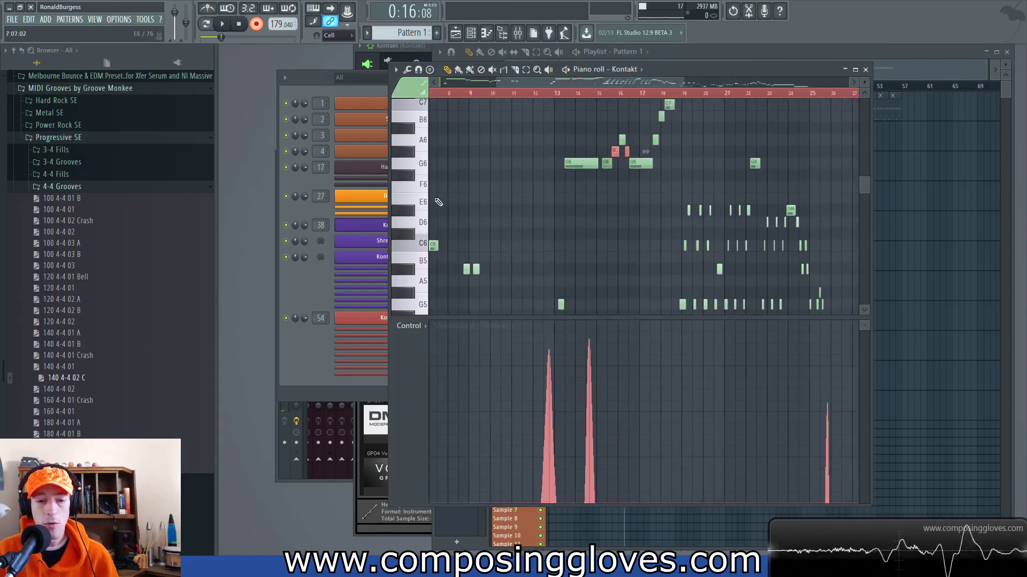
scroll(638, 210, "up", 3)
scroll(638, 210, "down", 2)
left_click(531, 96)
key("space")
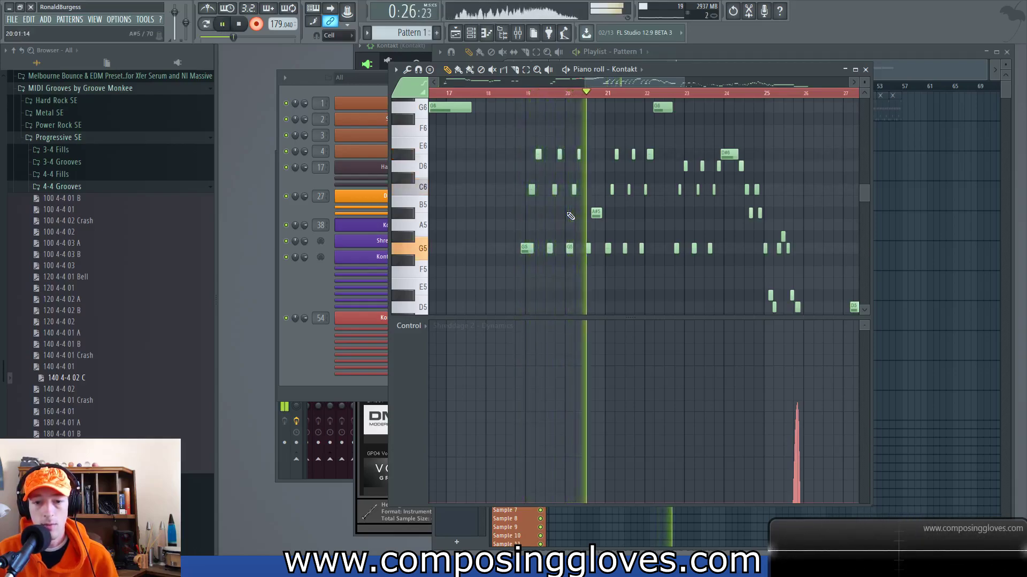
scroll(571, 200, "up", 1)
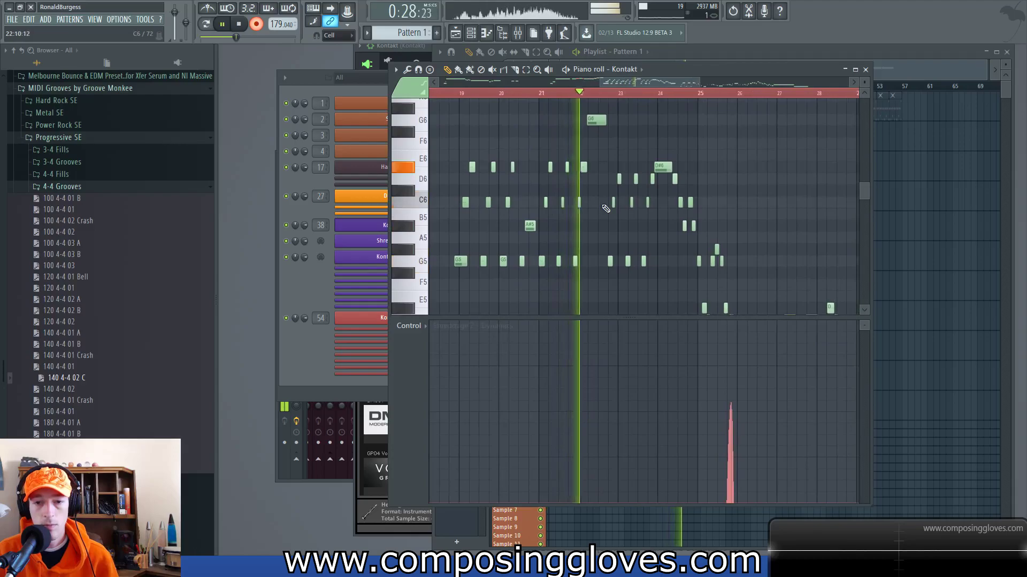
key("space")
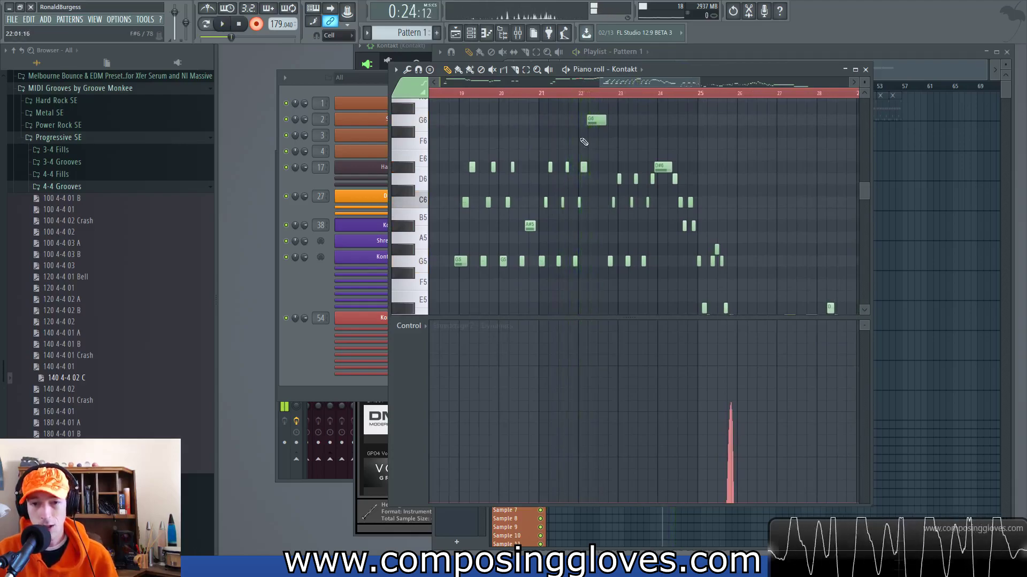
Step: Examine the notes and dynamics curves from the arpeggiated passage through to the sustained G4 note at bar 37
scroll(513, 208, "up", 1)
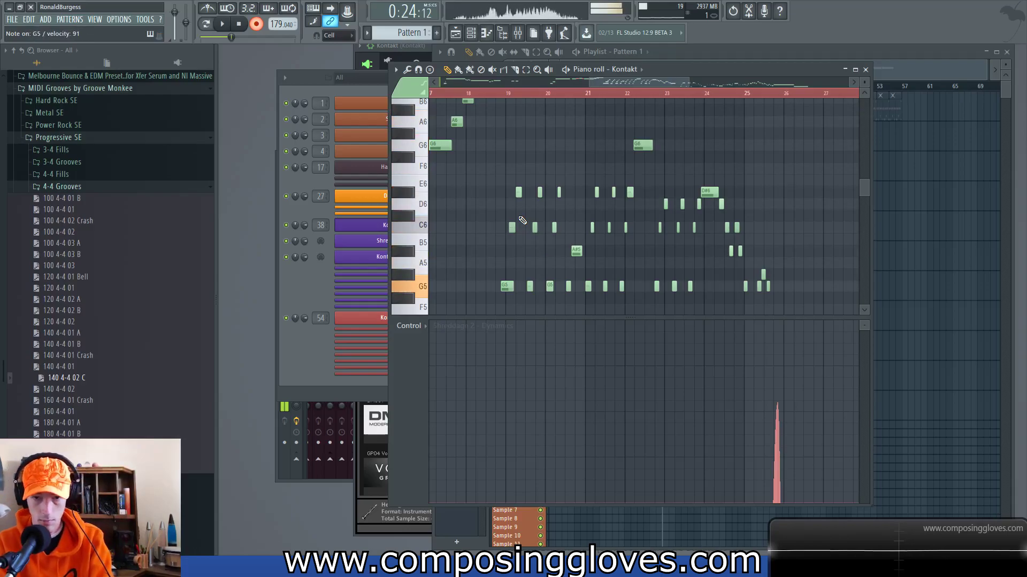
scroll(522, 220, "down", 4)
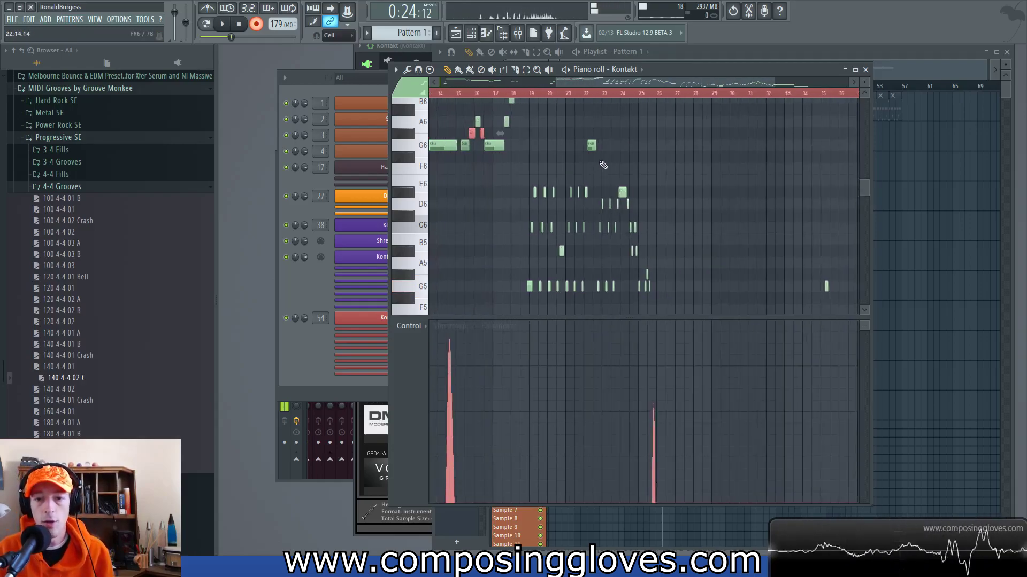
left_click_drag(569, 259, 499, 161)
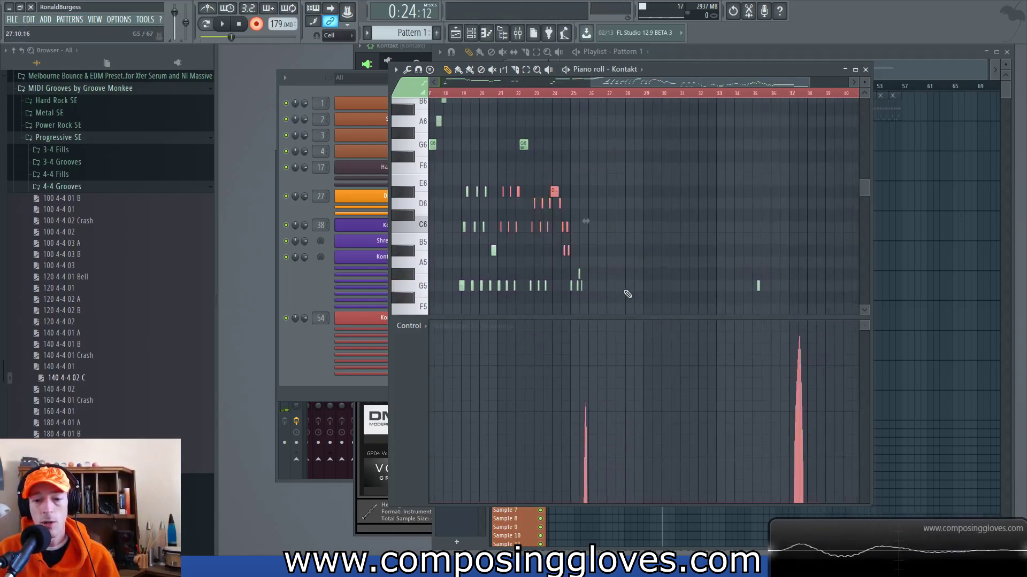
left_click_drag(658, 210, 639, 221)
scroll(619, 248, "down", 2)
scroll(647, 287, "up", 4)
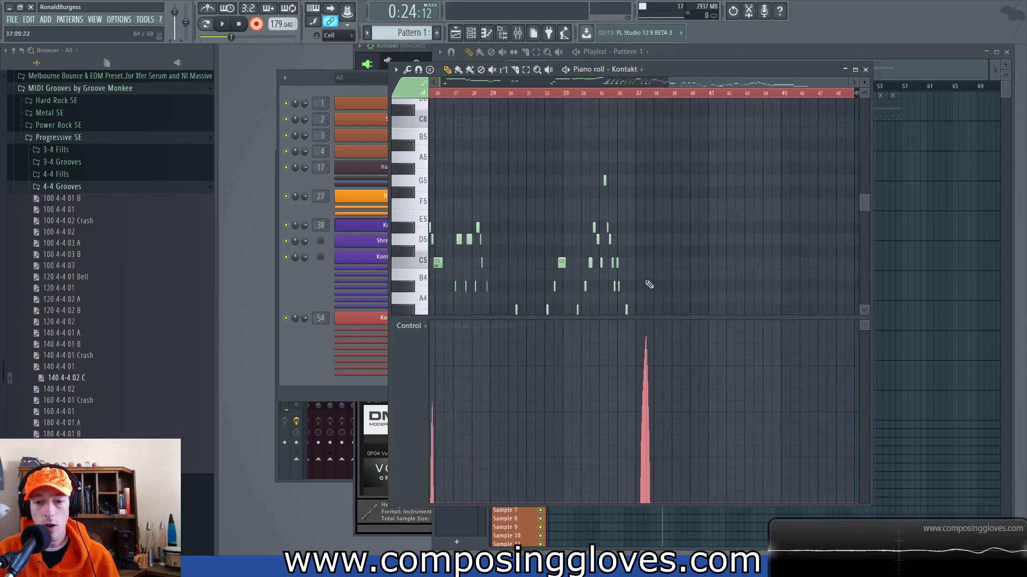
scroll(596, 180, "down", 1)
scroll(597, 180, "right", 1)
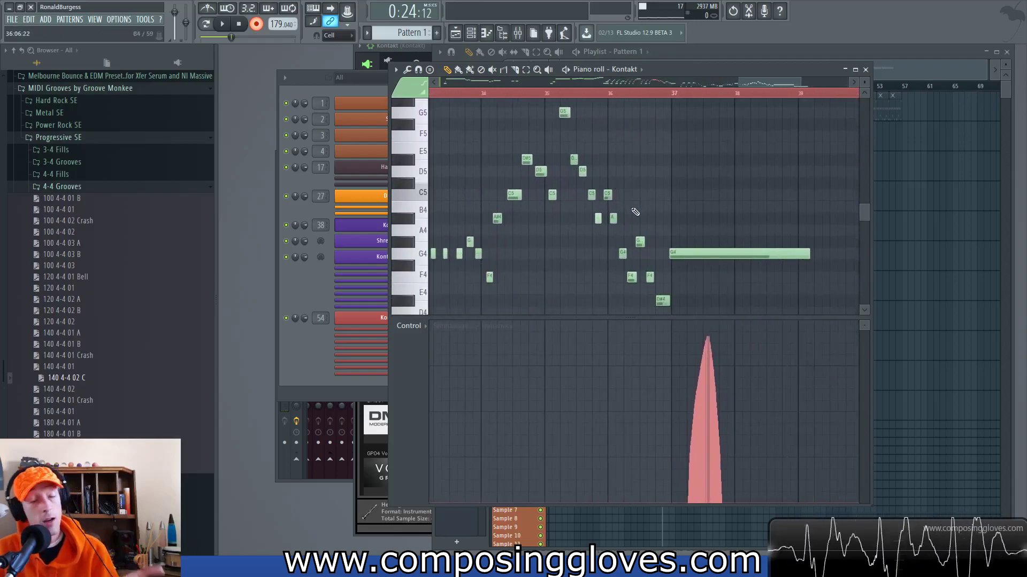
scroll(715, 274, "left", 3)
scroll(715, 274, "up", 1)
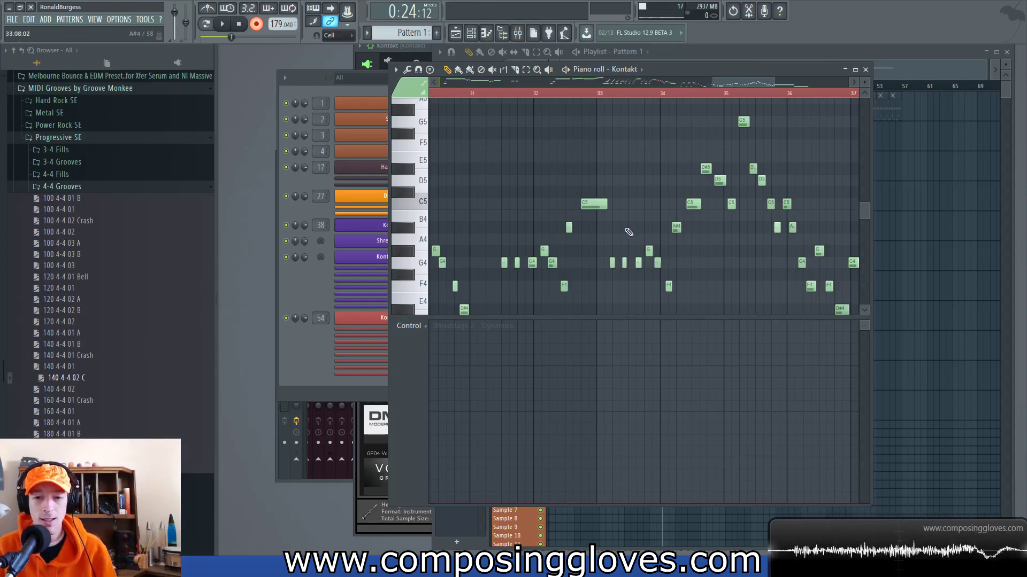
scroll(653, 238, "down", 5)
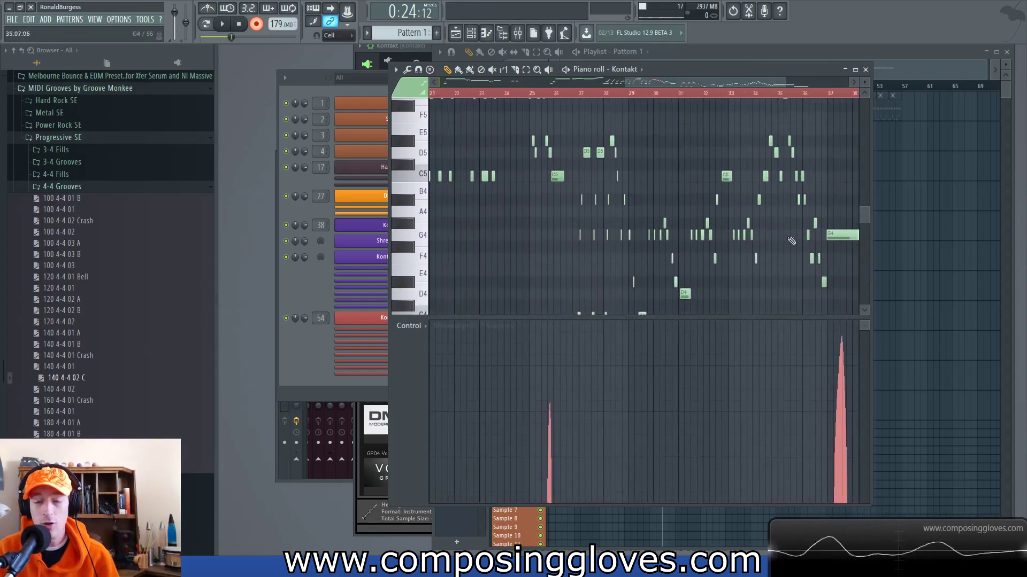
Step: Show the note velocity data below the notes and examine it across bars 8 to 30
left_click(302, 279)
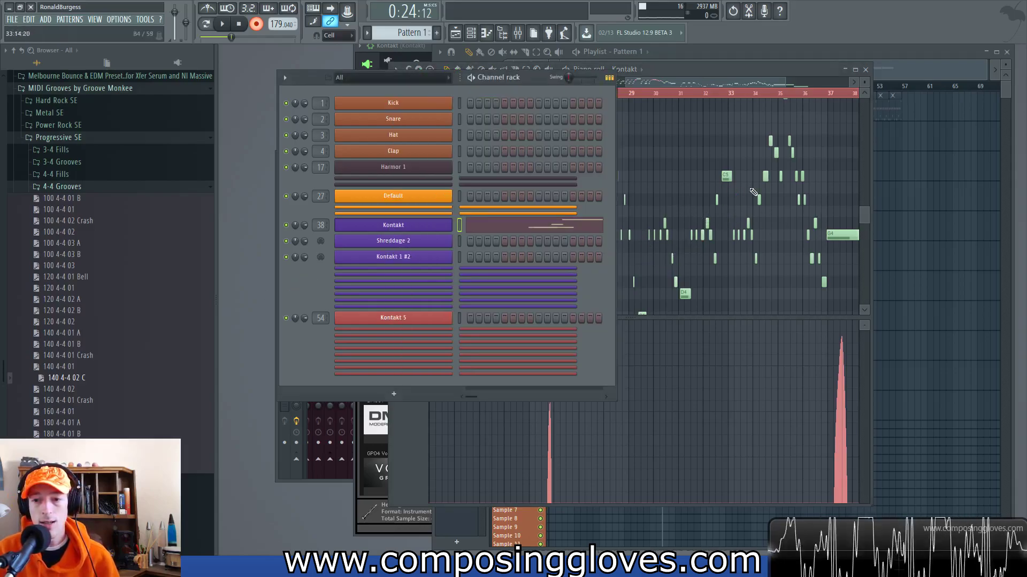
left_click(684, 91)
left_click(411, 326)
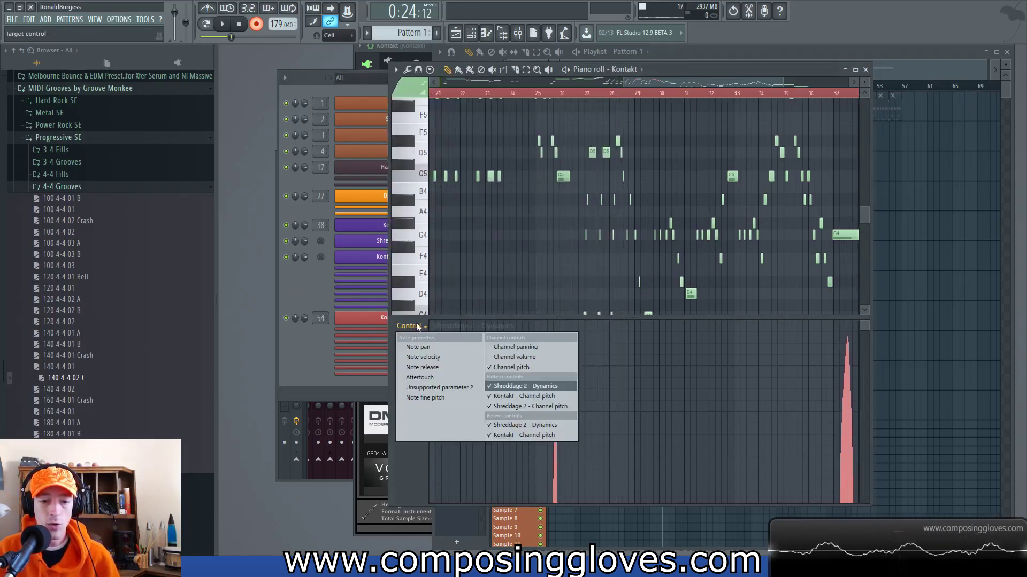
left_click(554, 357)
left_click(411, 325)
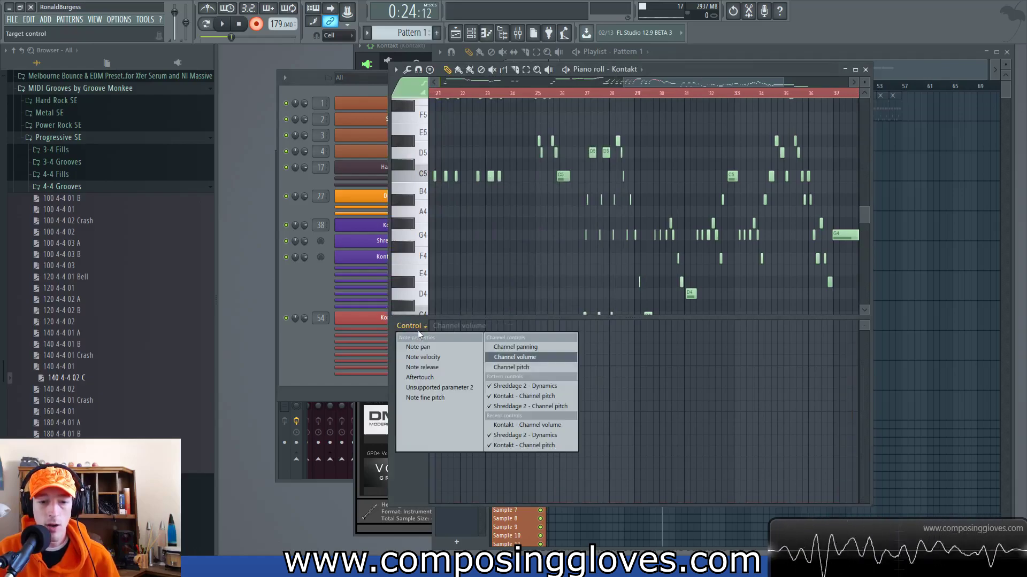
left_click(447, 356)
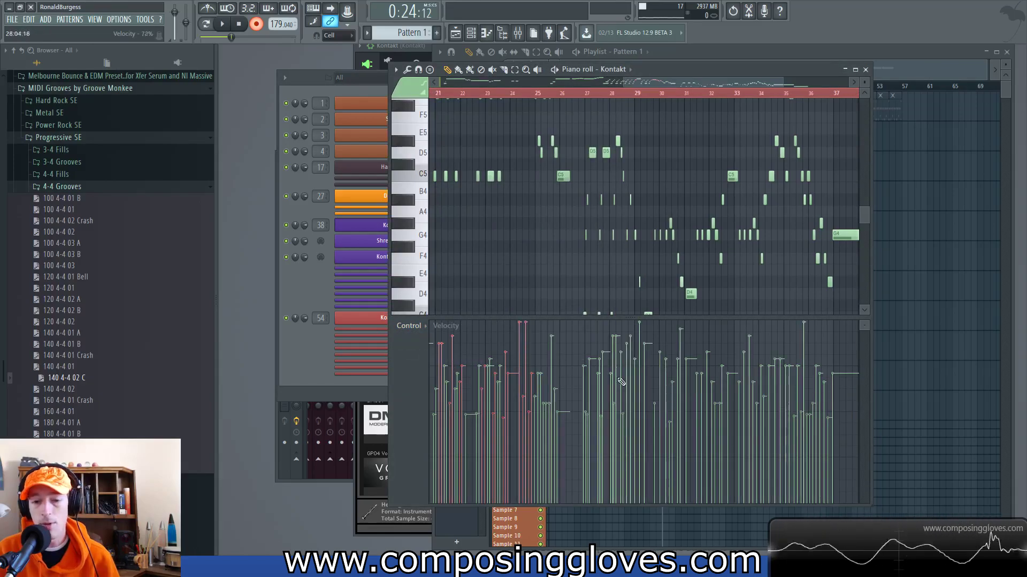
scroll(525, 190, "down", 2)
left_click_drag(525, 190, 740, 185)
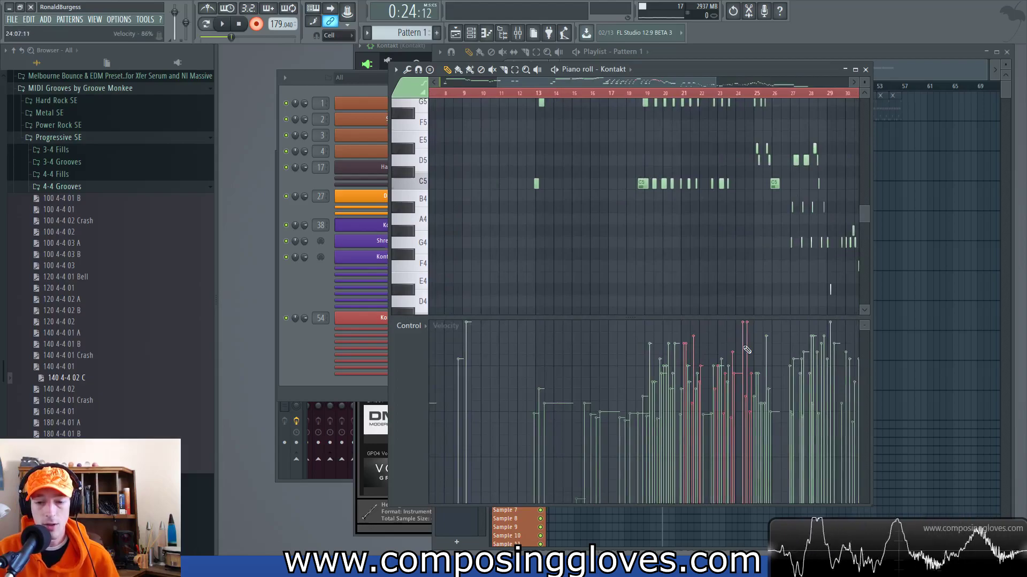
Step: Open the Shreddage 2 channel's BRSO Articulate settings, check the pitch range, and close them again
left_click(300, 291)
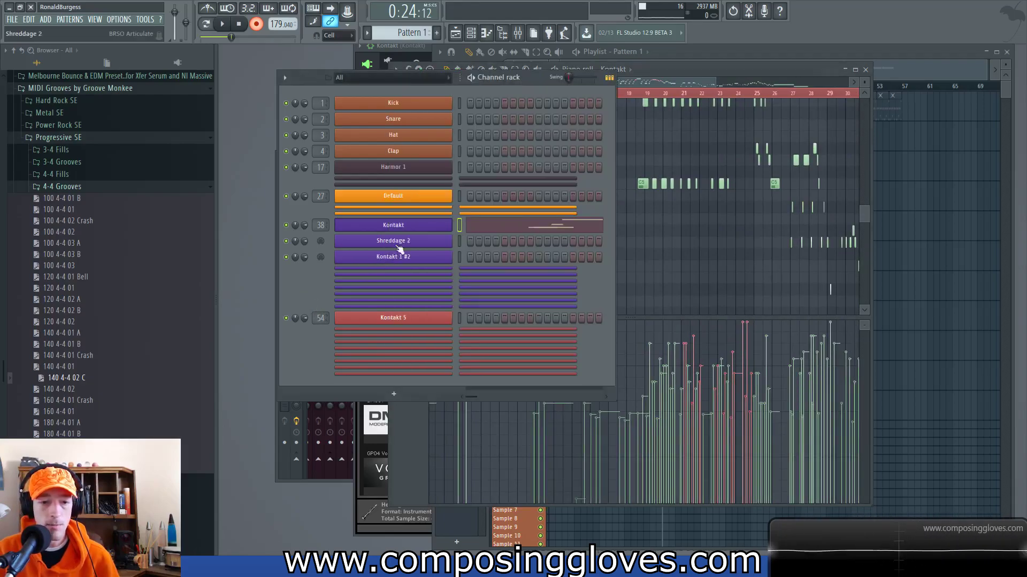
left_click(415, 245)
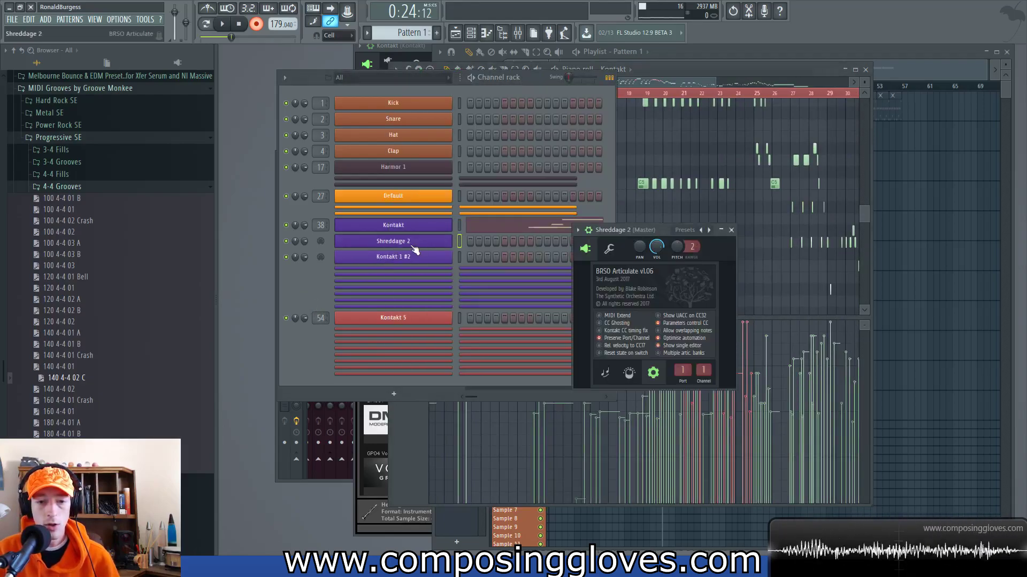
left_click(414, 248)
left_click(416, 244)
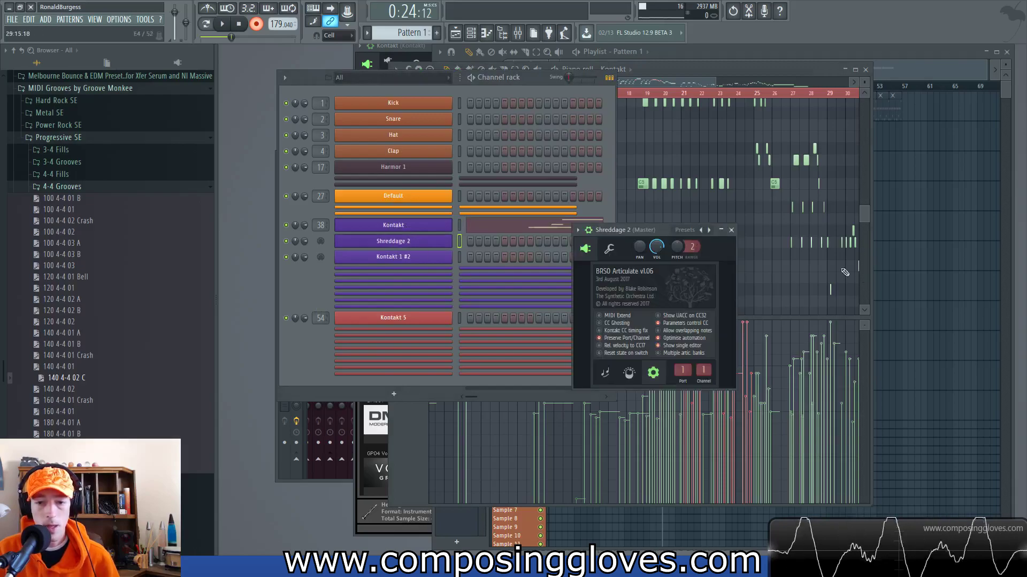
left_click(693, 245)
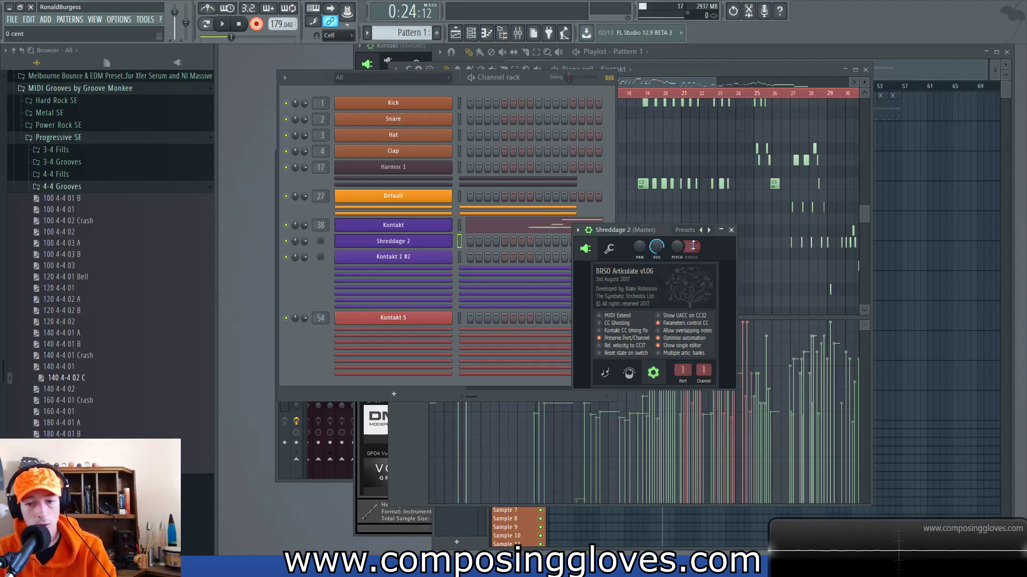
scroll(695, 245, "up", 1)
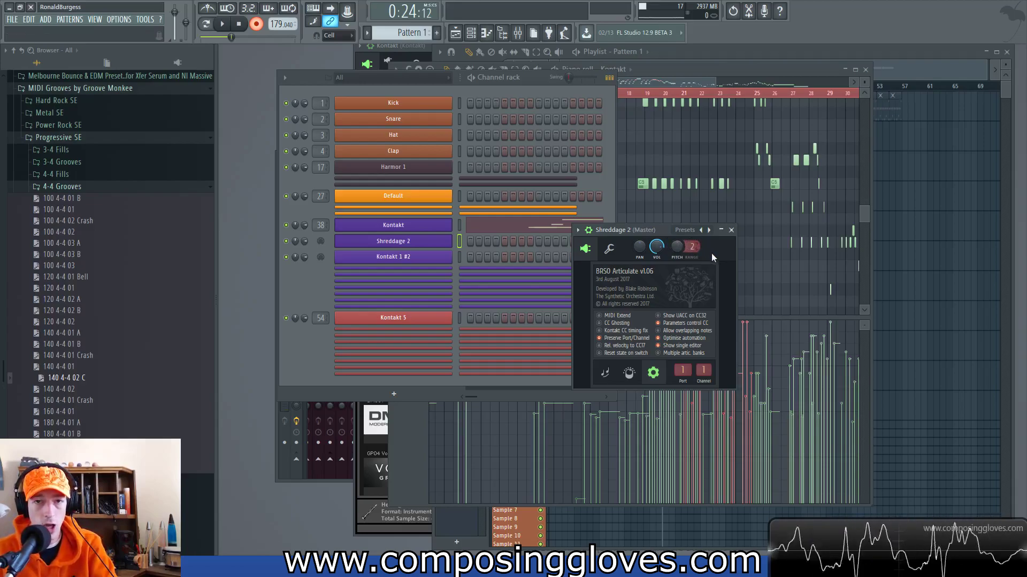
left_click(731, 230)
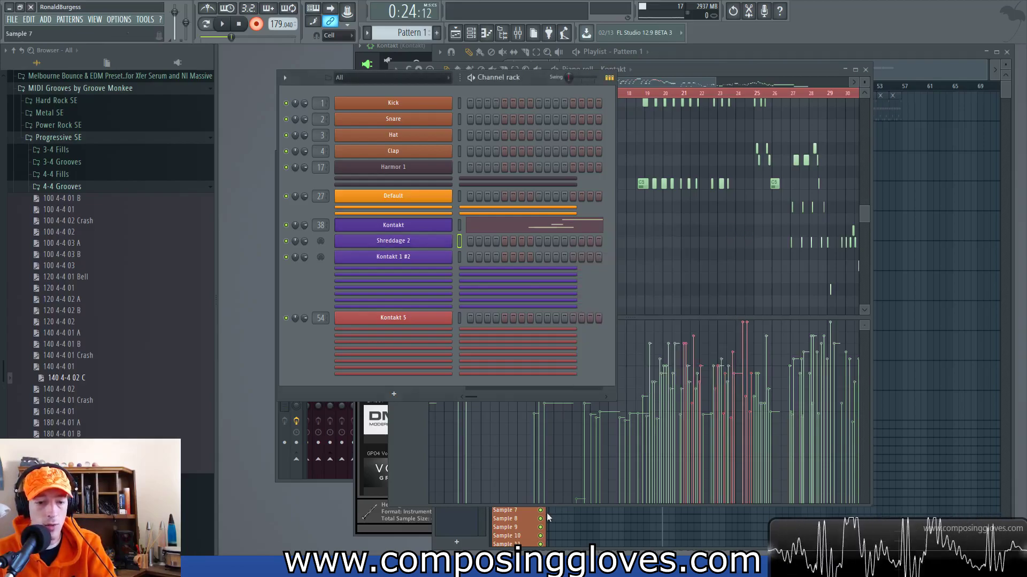
Step: Display the Shreddage 2 - Dynamics data again and review its peaks from bar 1 to the sustained G4 note
left_click(414, 459)
left_click(415, 335)
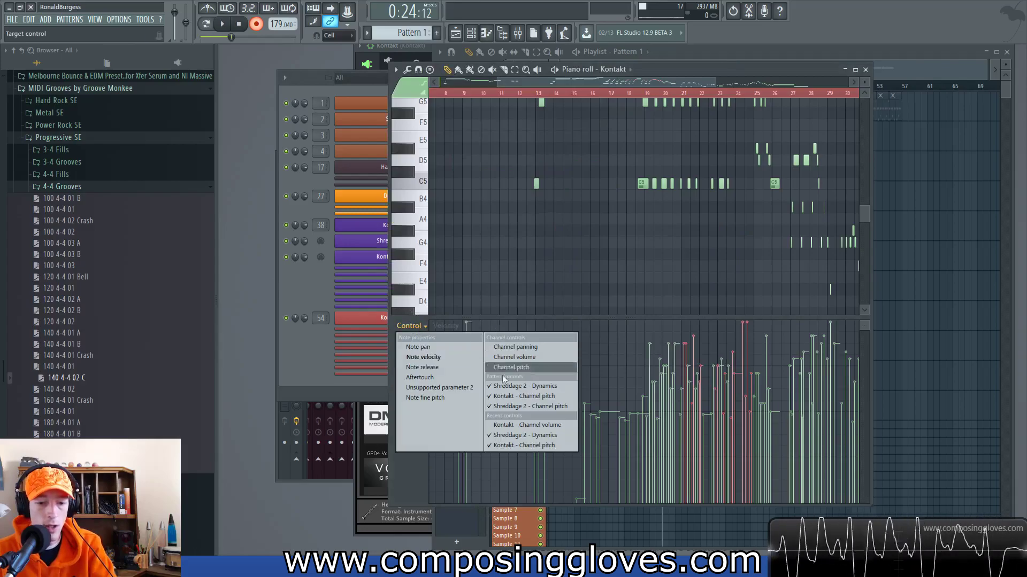
left_click(556, 435)
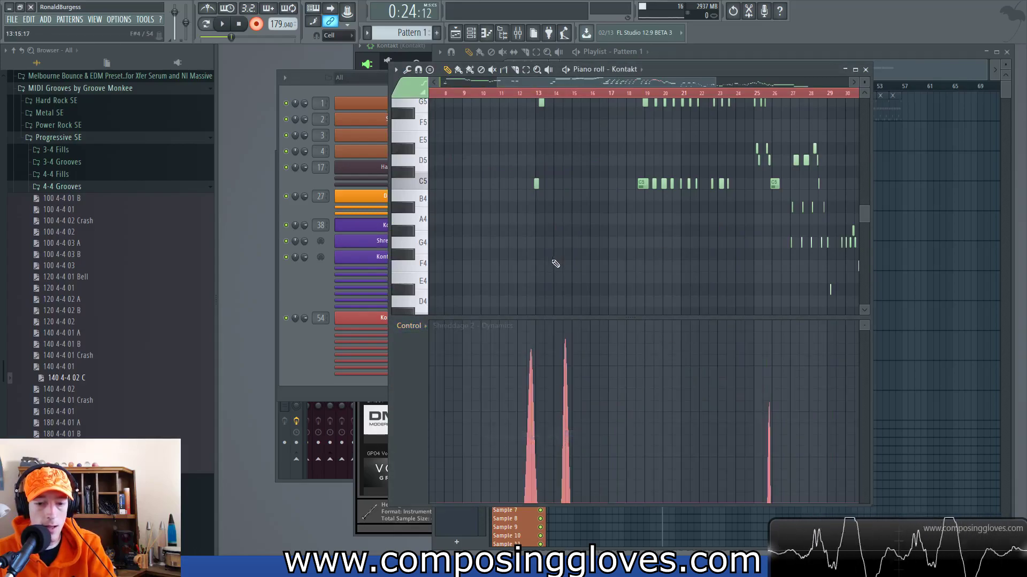
scroll(721, 282, "left", 4)
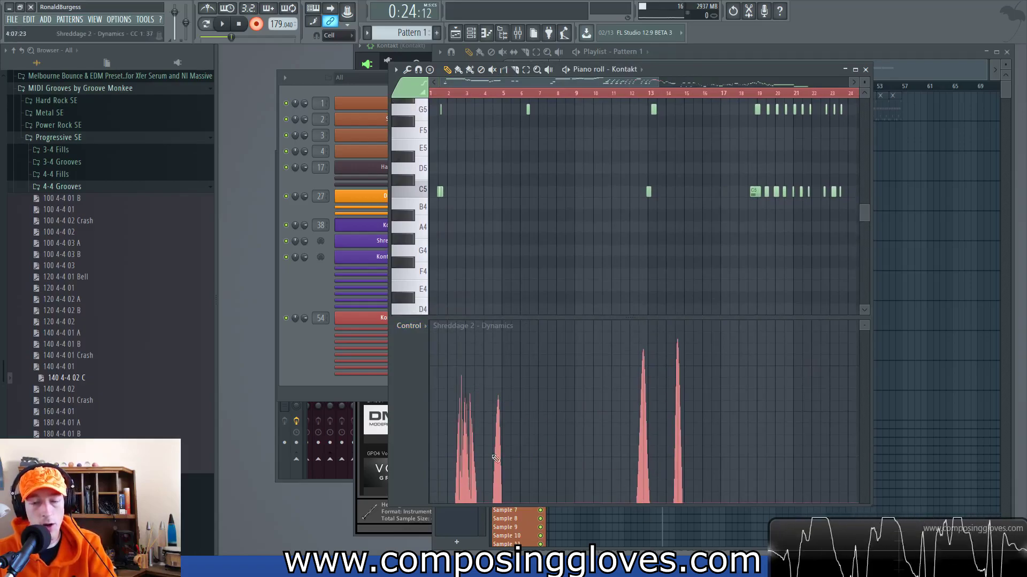
scroll(688, 340, "right", 8)
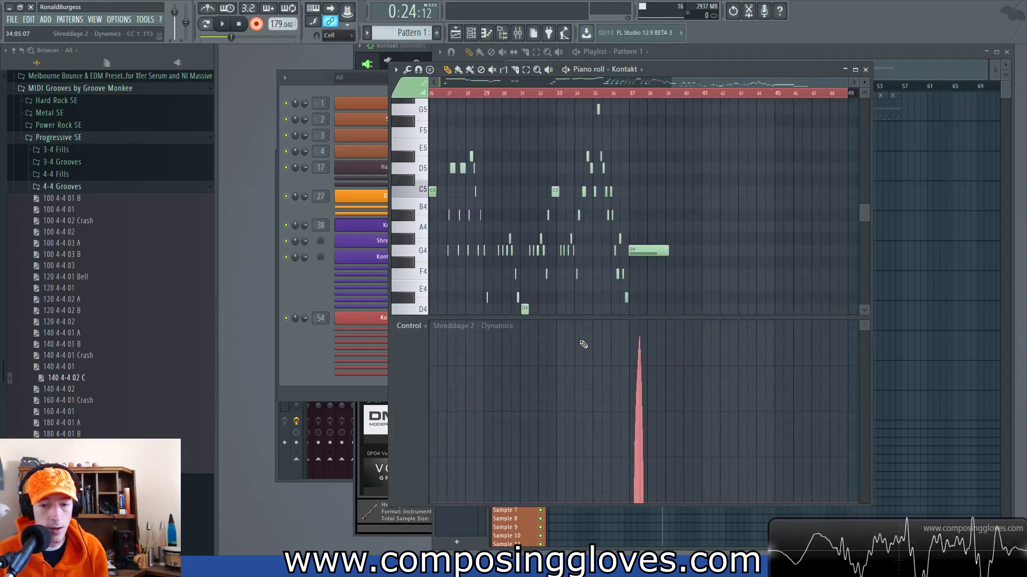
Step: Extend the dynamics curve under the sustained G4 note, rising to maximum and holding until the note ends just after bar 39
scroll(584, 344, "up", 7, "ctrl")
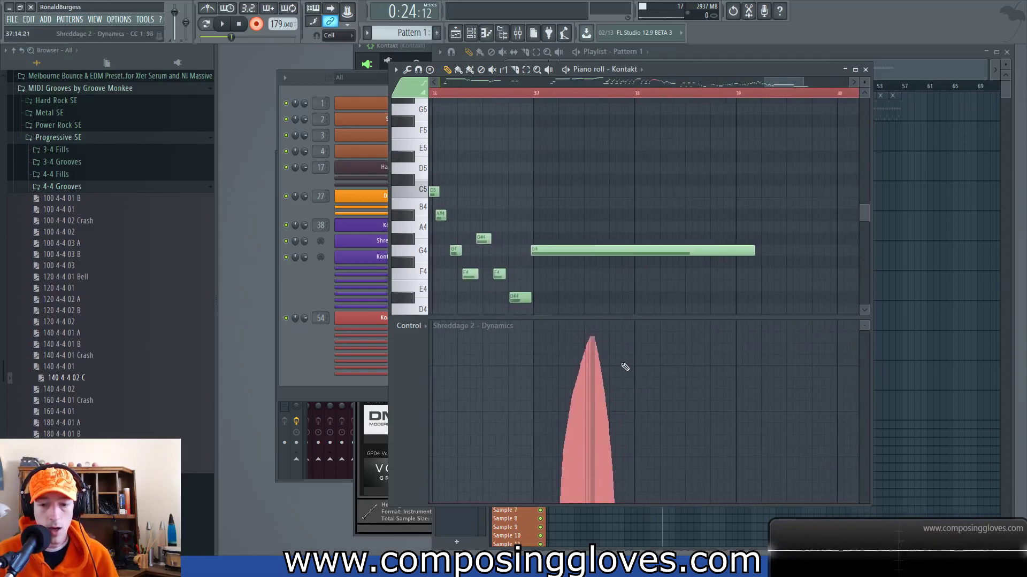
mouse_move(595, 347)
left_mouse_down()
mouse_move(858, 337)
mouse_move(778, 318)
left_mouse_up()
mouse_move(855, 374)
left_mouse_down()
mouse_move(751, 441)
mouse_move(739, 540)
left_mouse_up()
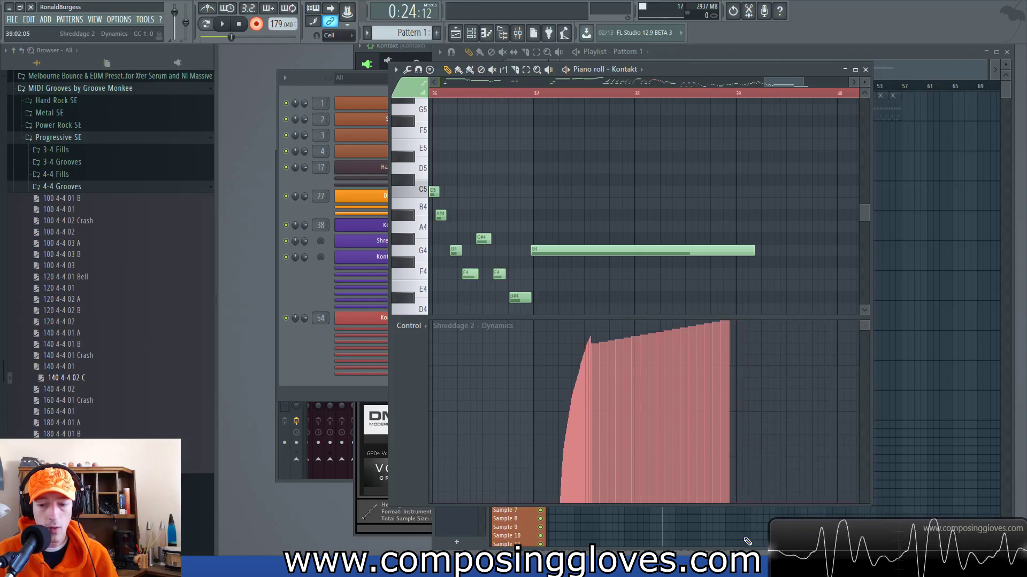
mouse_move(733, 328)
left_mouse_down()
mouse_move(747, 353)
mouse_move(766, 482)
mouse_move(734, 344)
mouse_move(754, 307)
left_mouse_up()
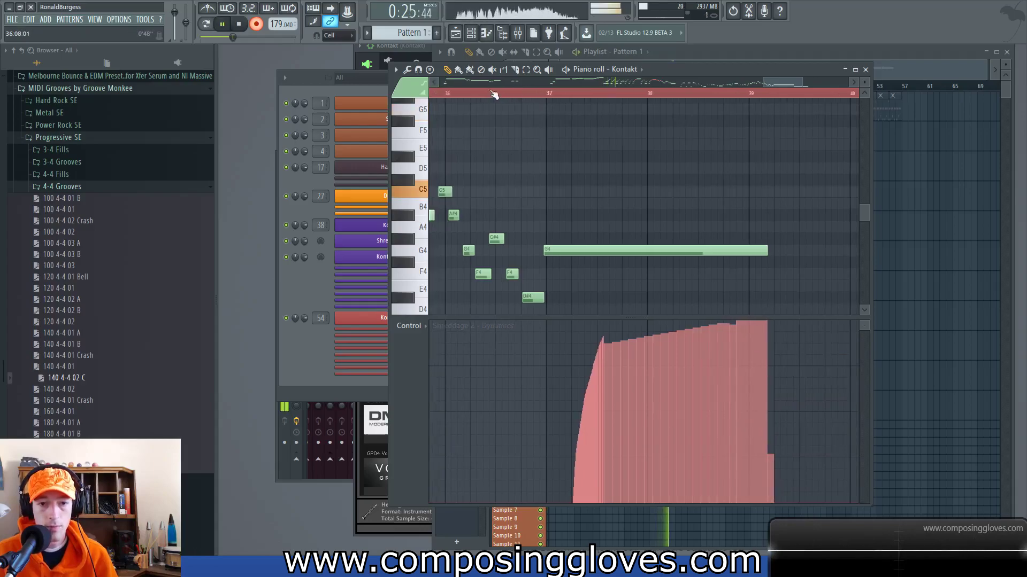
Step: Play the guitar part from bar 36 to audition the sustained G4 and C4 notes, and stop playback
left_click(475, 95)
key("space")
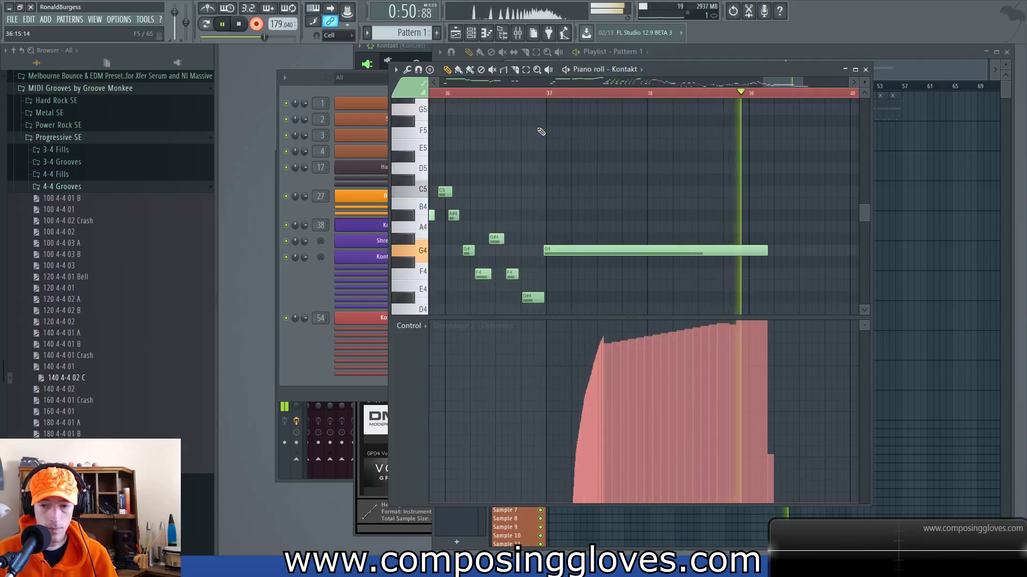
scroll(708, 184, "down", 3)
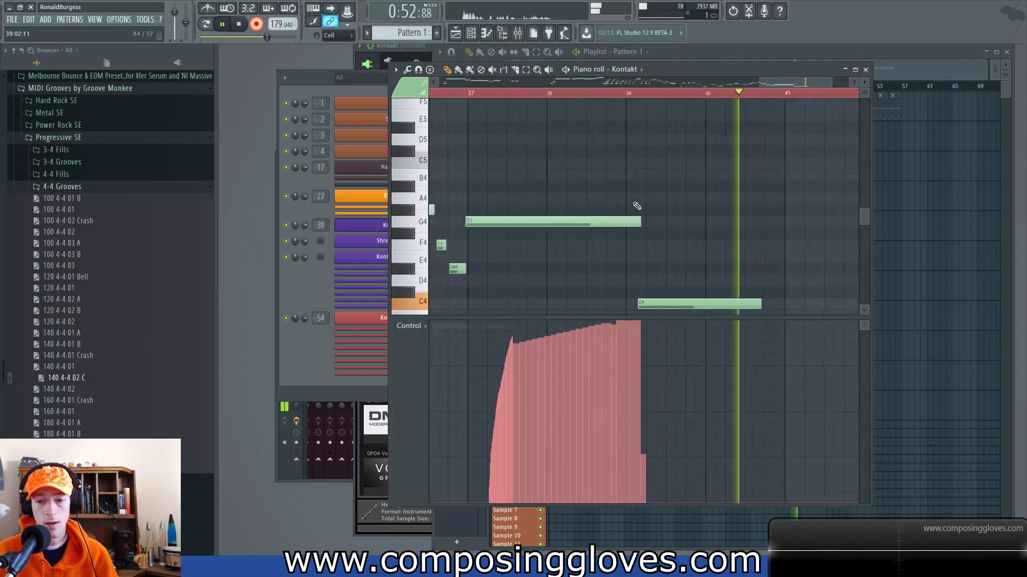
scroll(664, 290, "up", 4)
key("space")
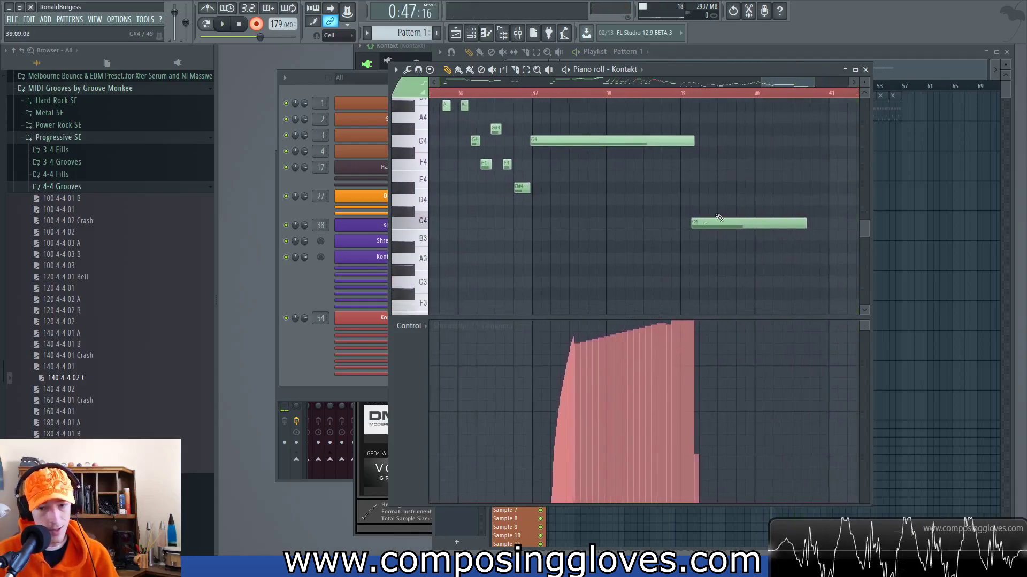
Step: Select the sustained C4 note after bar 39 and view the lower octaves down to E2
left_click(717, 224)
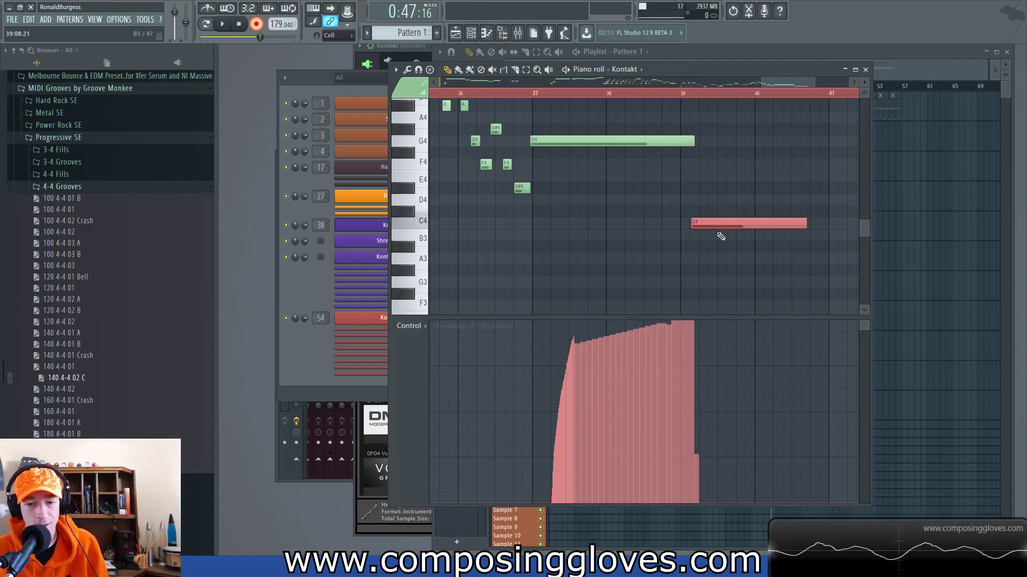
scroll(534, 294, "down", 5)
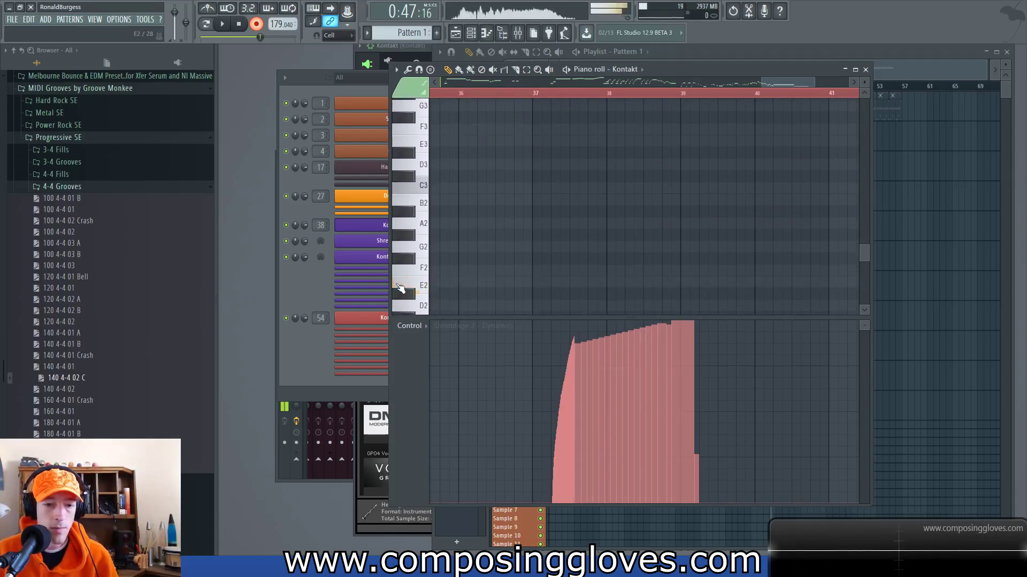
left_click(383, 314)
left_click(723, 80)
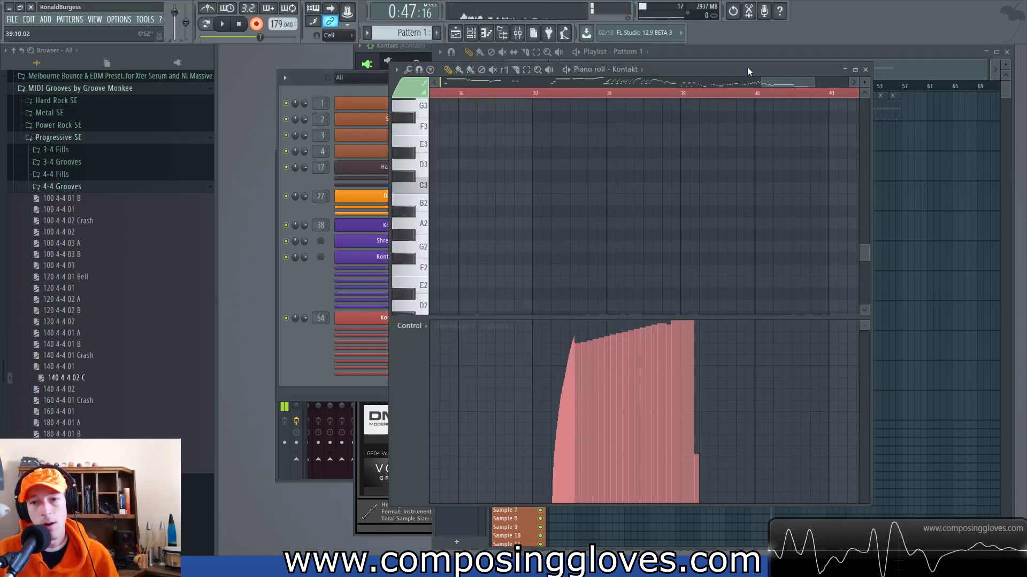
Step: Bring the playlist to the front and unmute the Master track, leaving all the other tracks active
left_click(930, 68)
right_click(759, 136)
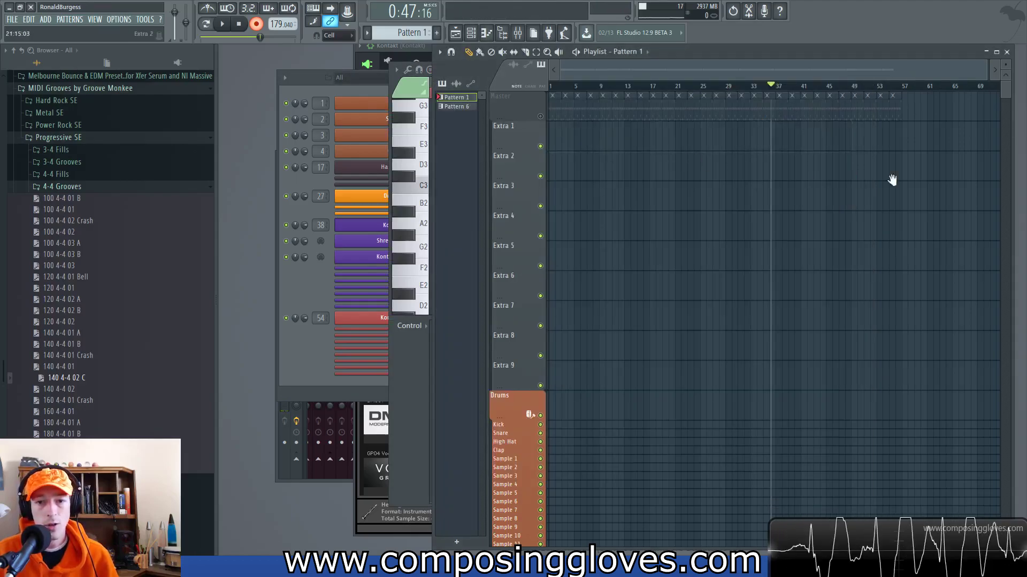
right_click(540, 116)
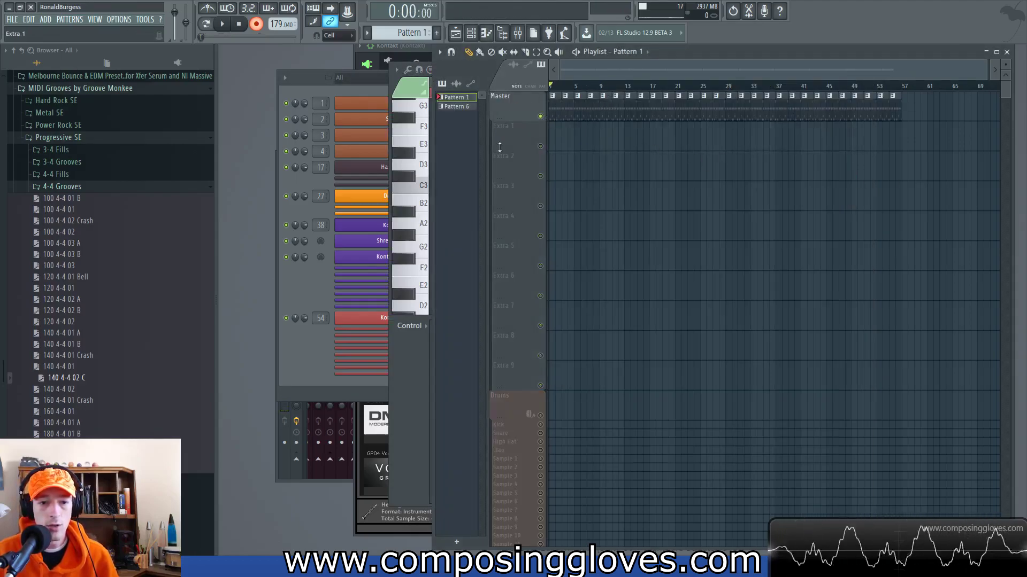
right_click(541, 116)
Step: Open the Shreddage 2 channel's BRSO Articulate window and move it off the step grid
left_click(293, 285)
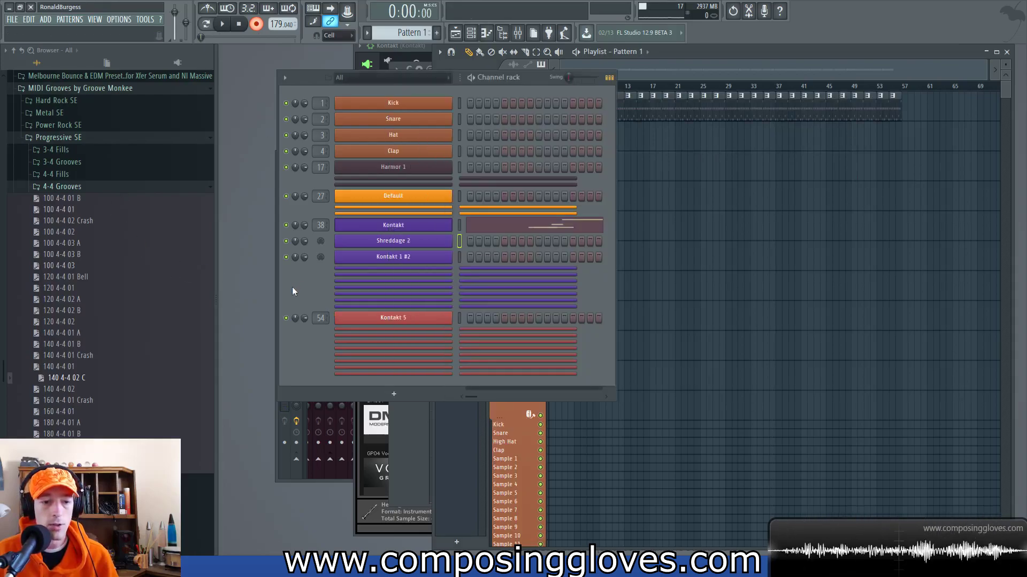
left_click(393, 241)
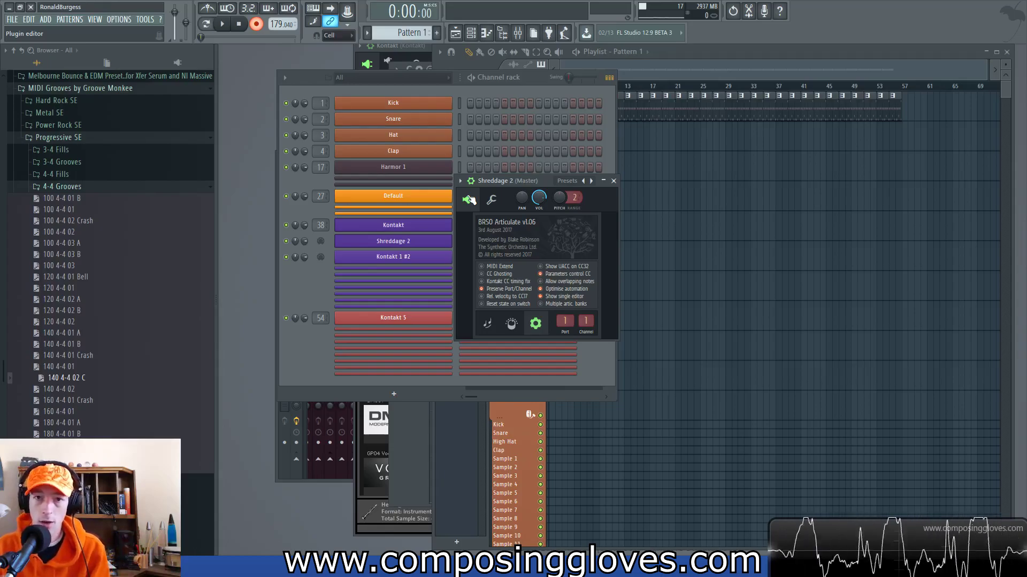
left_click_drag(542, 184, 338, 190)
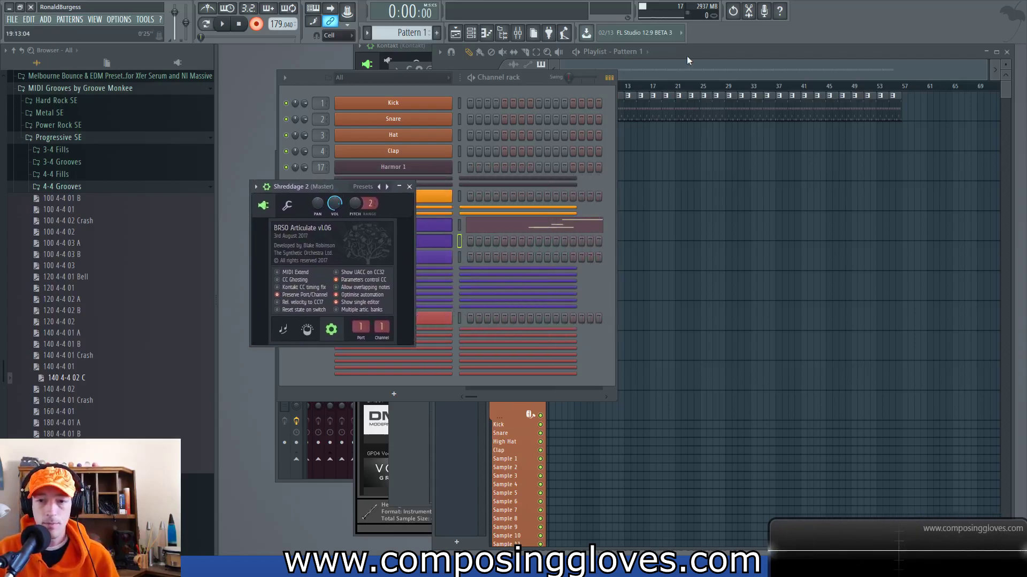
Step: Return to the channel rack and clear the Kontakt channel's notes from Pattern 1
left_click(600, 93)
left_click(301, 88)
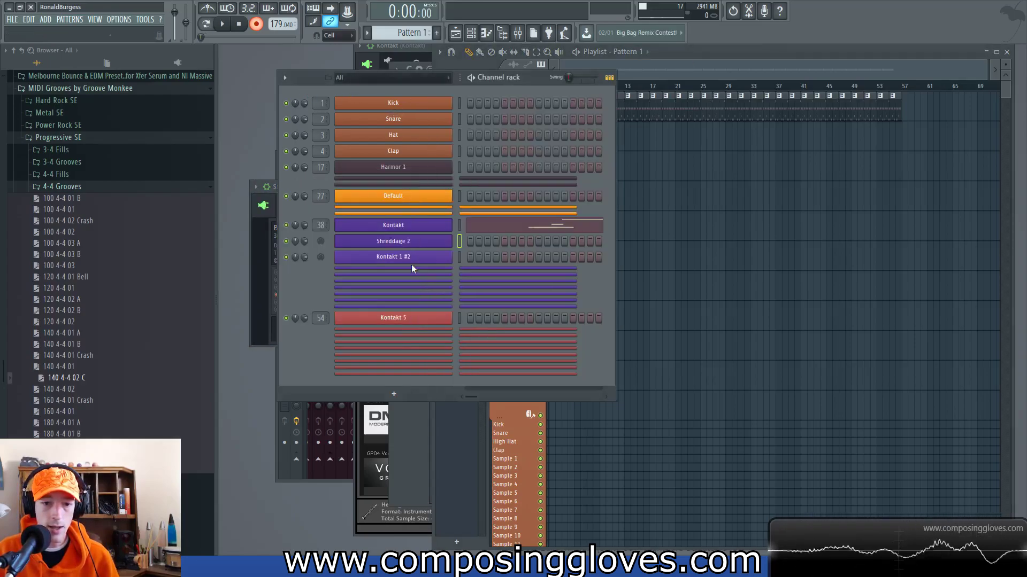
right_click(450, 225)
left_click(560, 225)
Step: Select the Shreddage 2 channel and record a new performance into Pattern 1 with the playlist in front
left_click(422, 241)
left_click(675, 66)
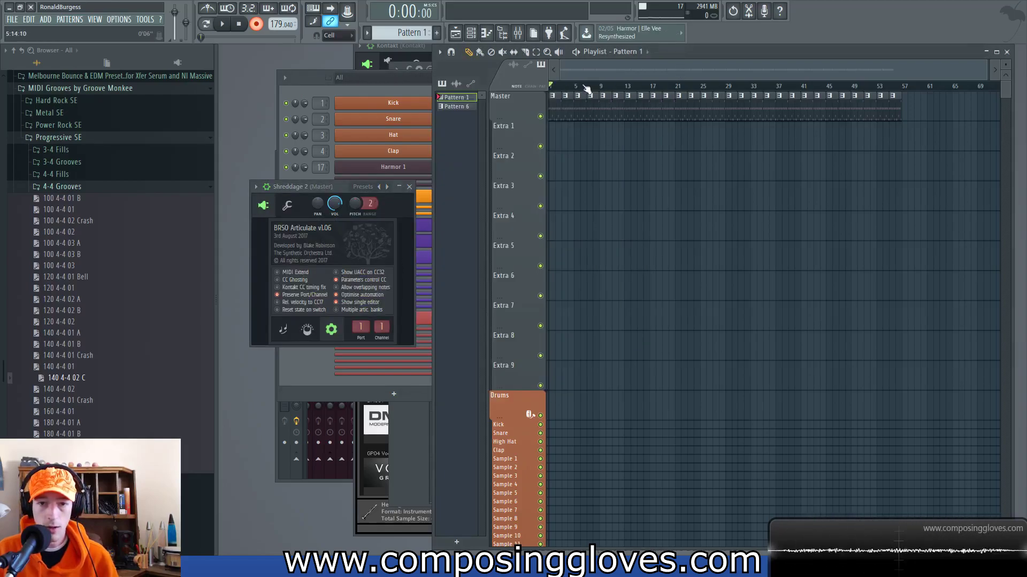
key("space")
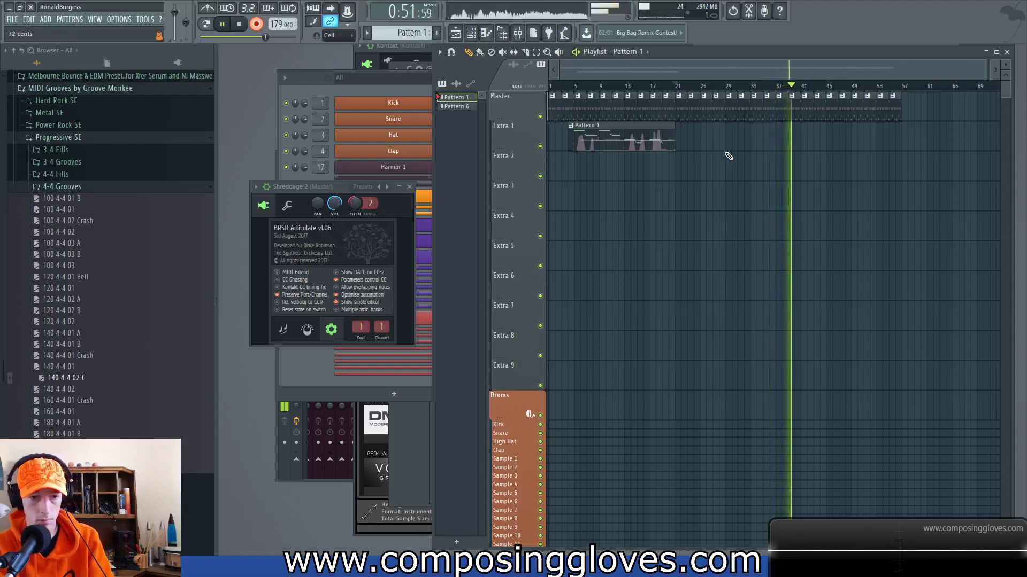
key("space")
Step: Load the 160 4-4 01 groove onto the Kontakt 1 #2 channel in Pattern 6 and play it back briefly
key("b")
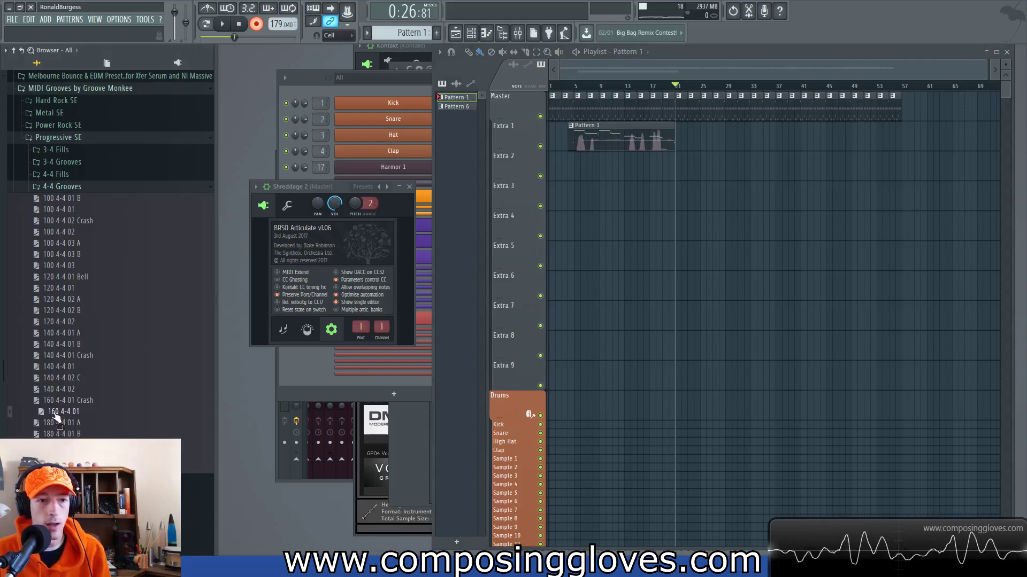
left_click_drag(585, 152, 572, 131)
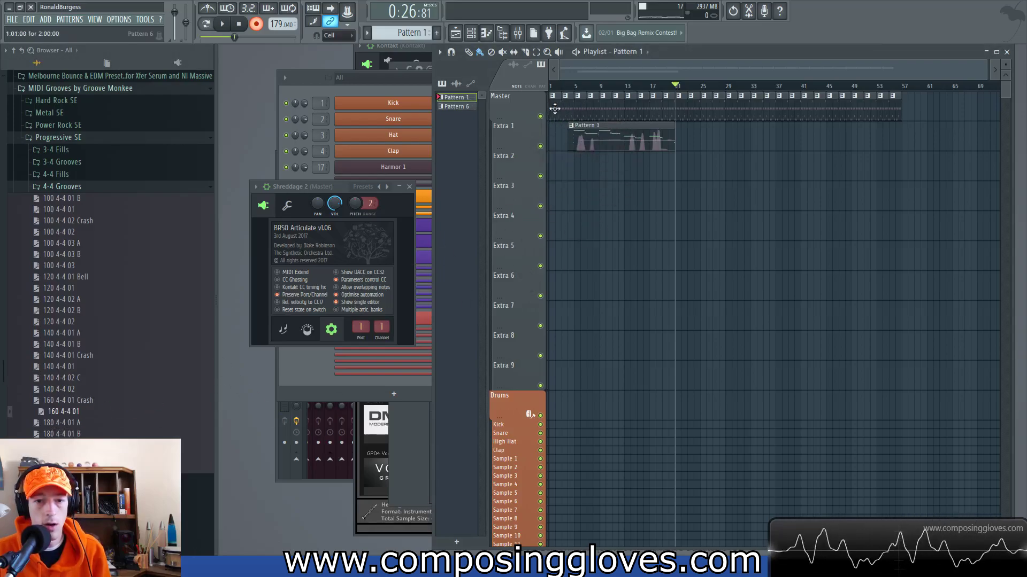
left_click_drag(161, 379, 288, 376)
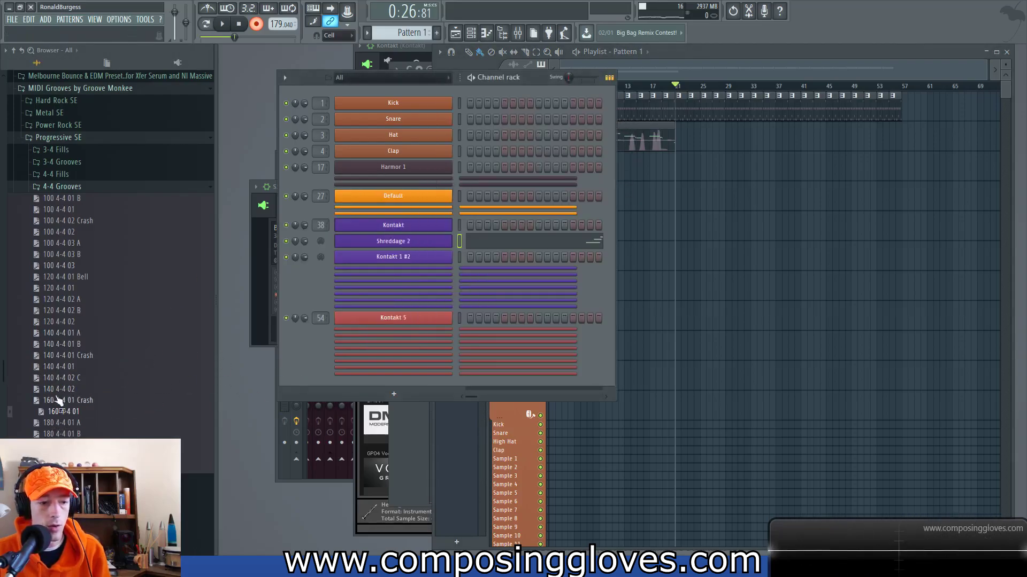
left_click_drag(78, 417, 423, 217)
key("space")
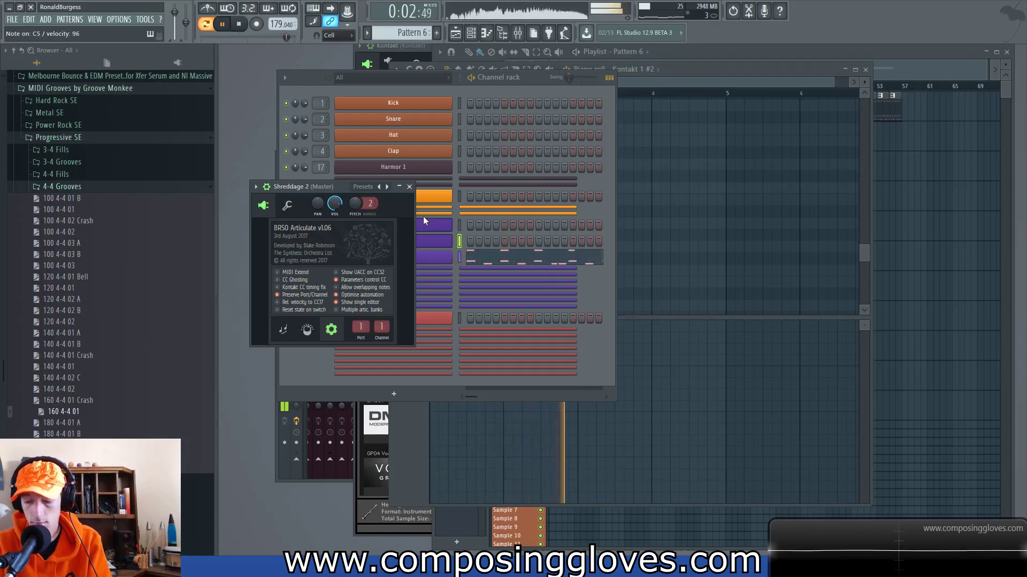
key("space")
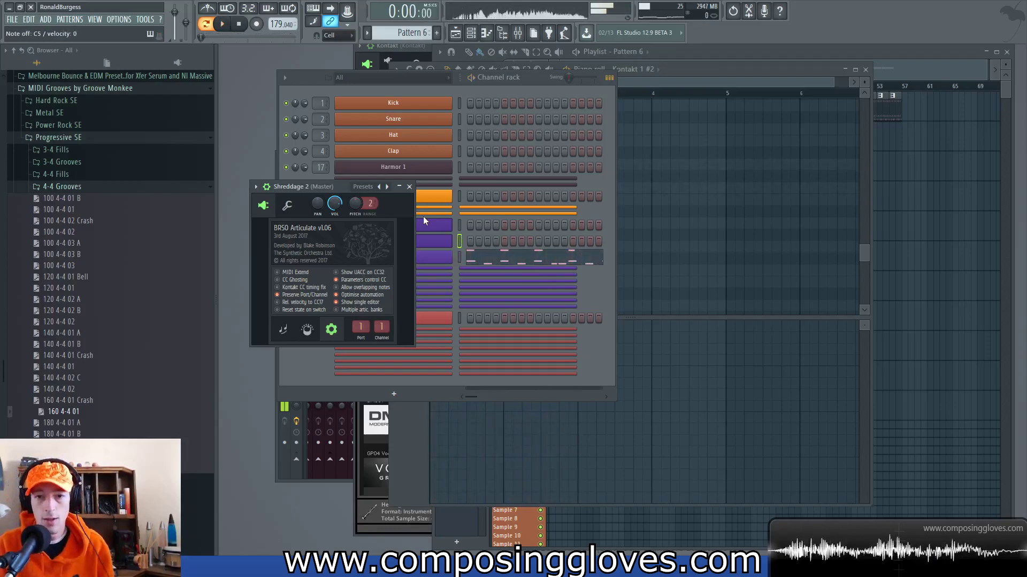
Step: Close the Shreddage 2 window, examine the Kontakt 1 #2 drum notes in Pattern 6, and return to the playlist
left_click(409, 187)
left_click(758, 79)
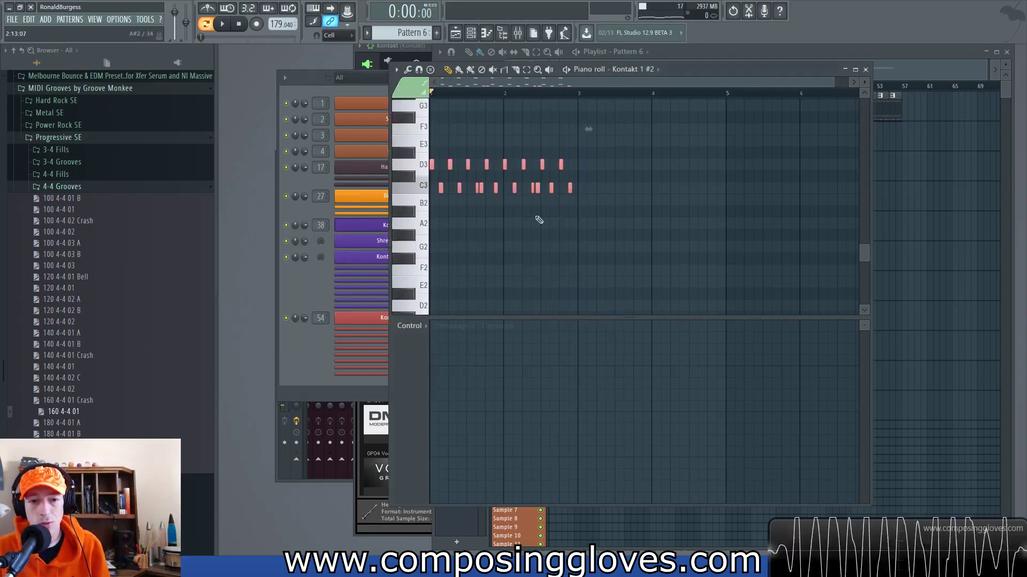
scroll(668, 216, "down", 1)
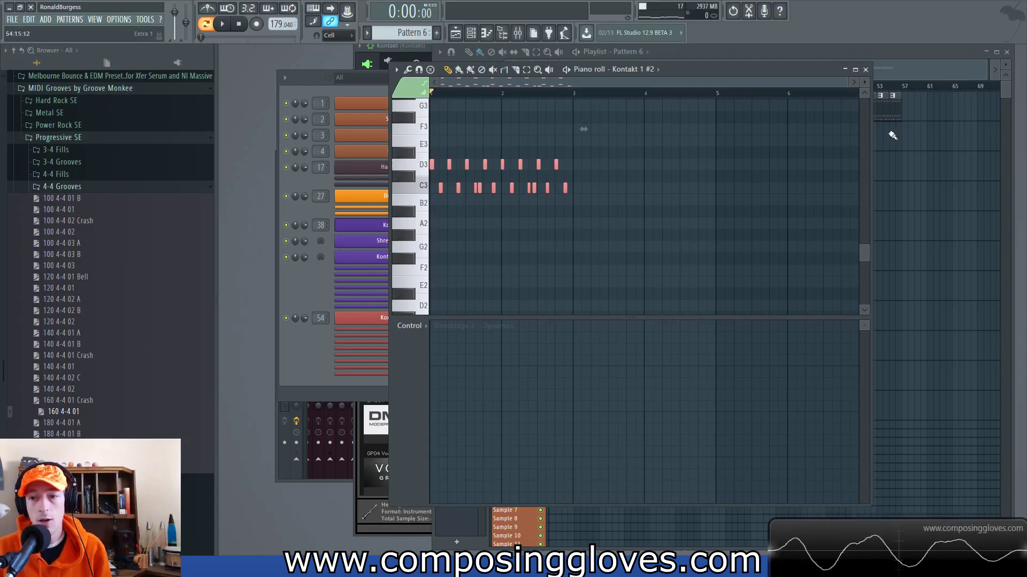
left_click(865, 70)
left_click(685, 75)
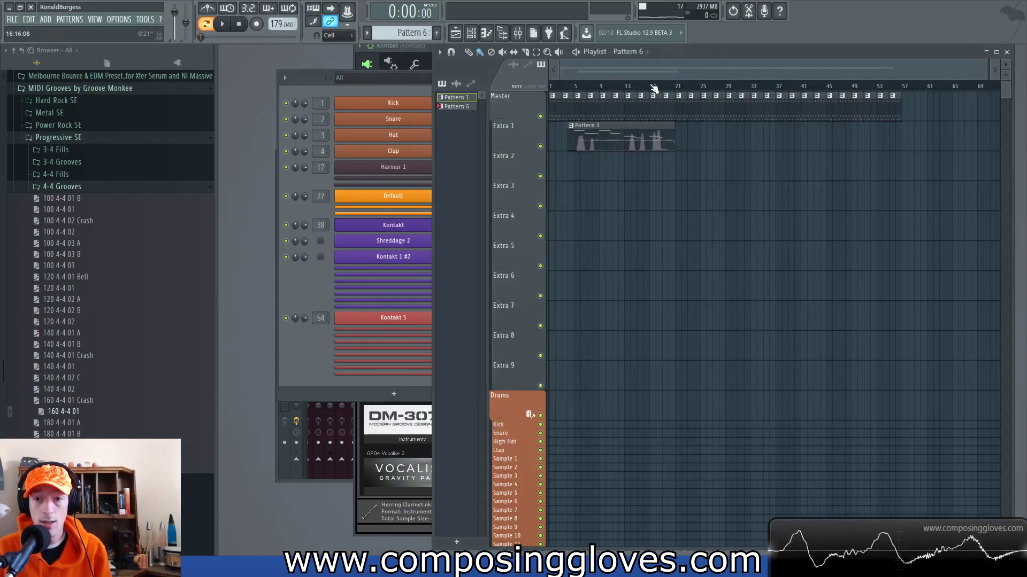